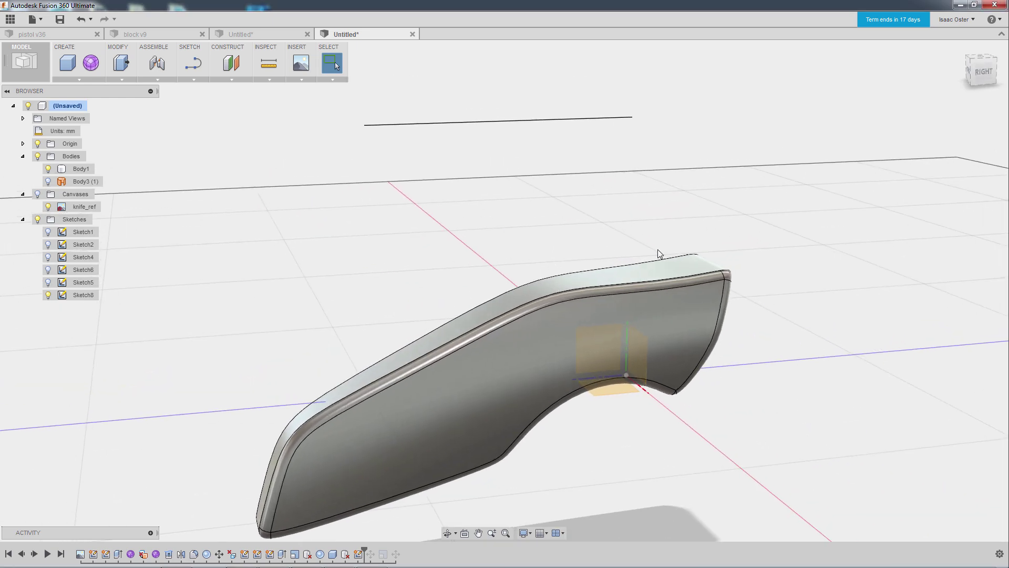
Step: Create a new-body cylinder beside the handle, about 11.1 mm in diameter and 10 mm high, on the horizontal origin plane
middle_drag(728, 232, 682, 226)
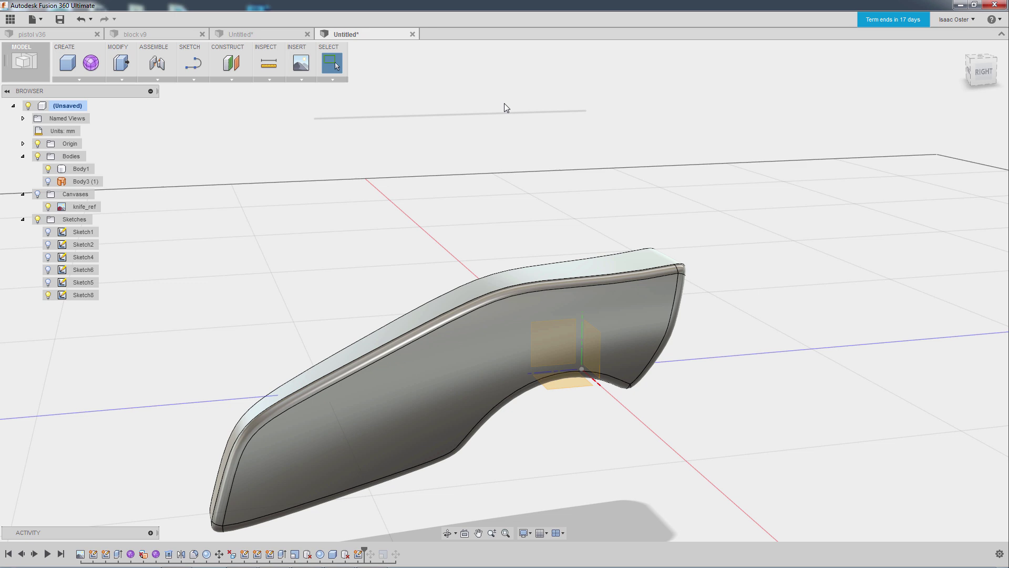
shift+middle_drag(369, 124, 546, 216)
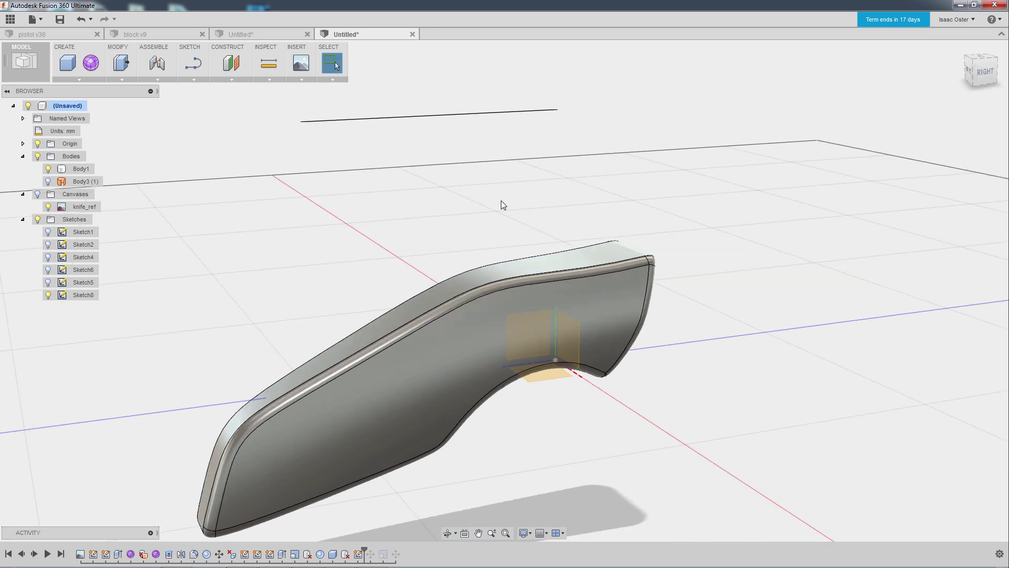
click(79, 80)
key(Escape)
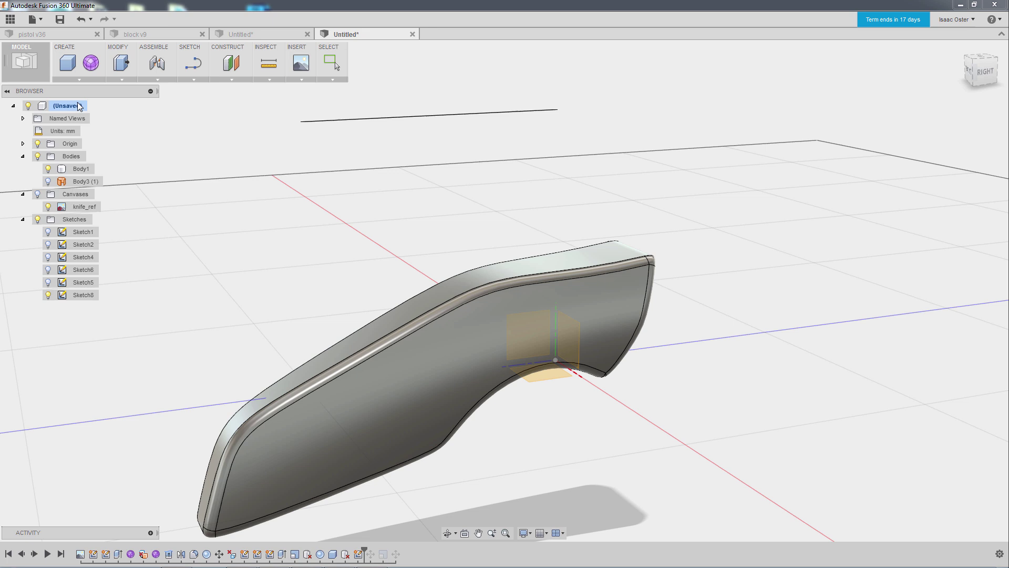
click(79, 106)
click(545, 379)
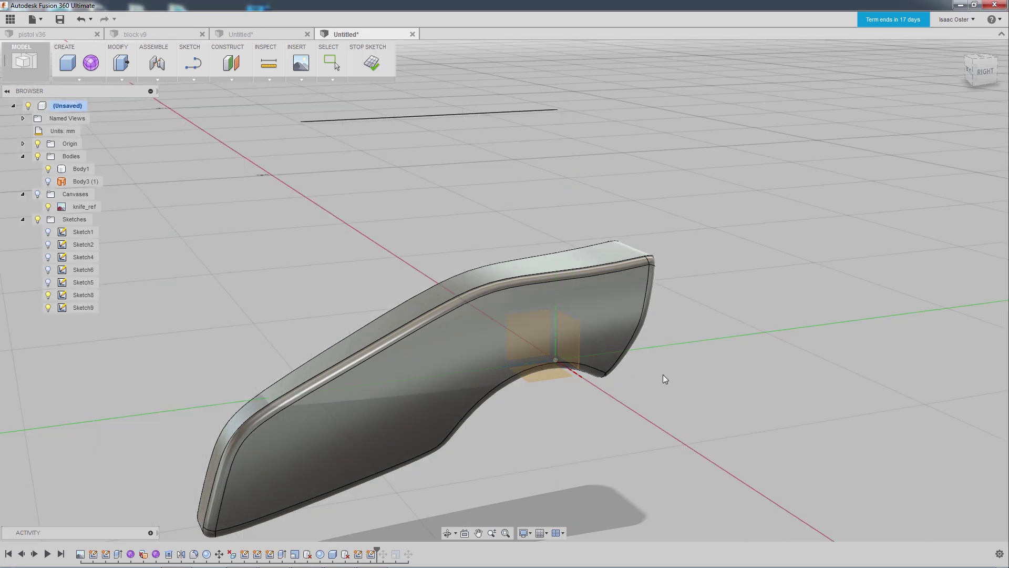
click(764, 332)
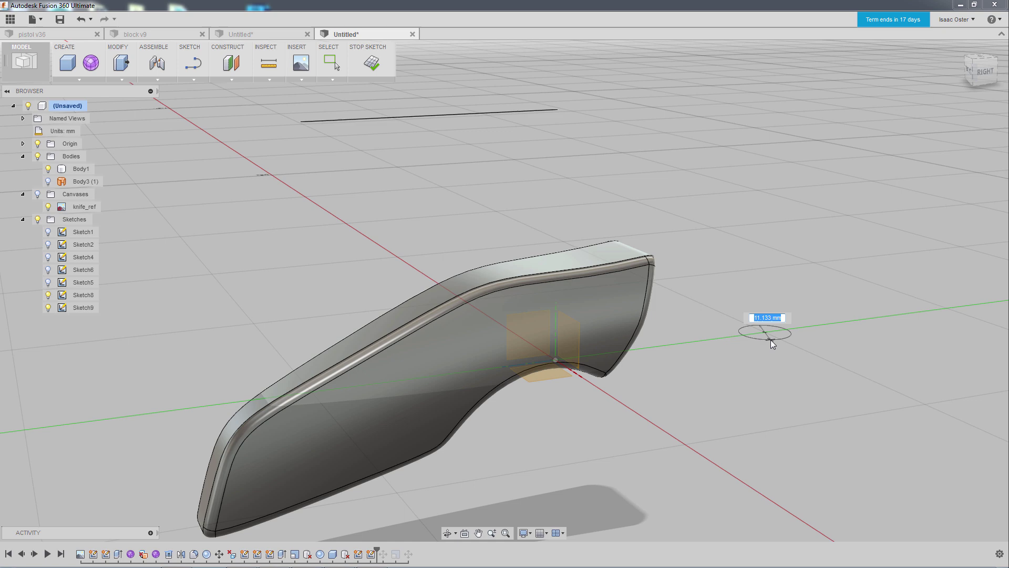
click(771, 339)
text(10)
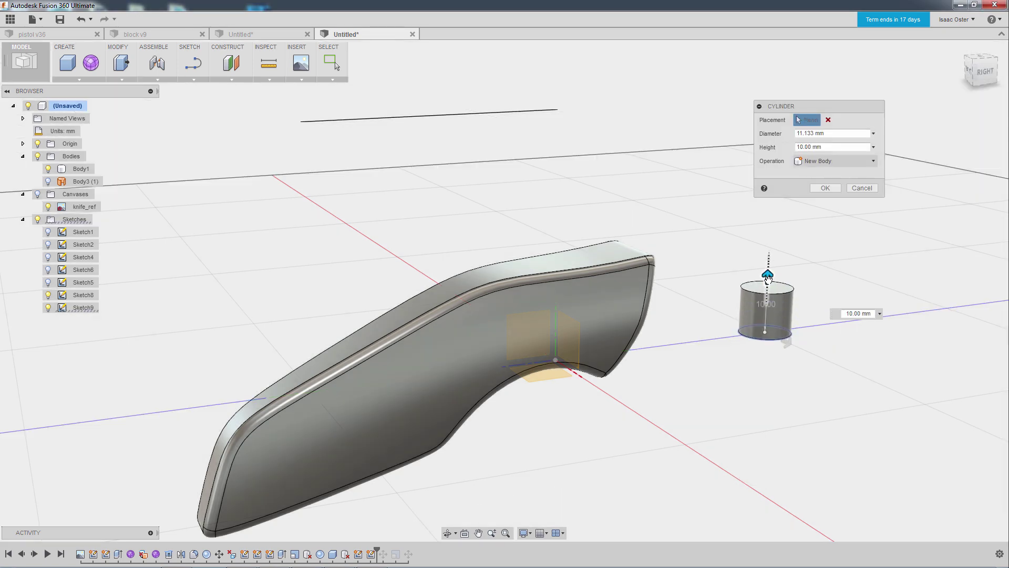
click(825, 188)
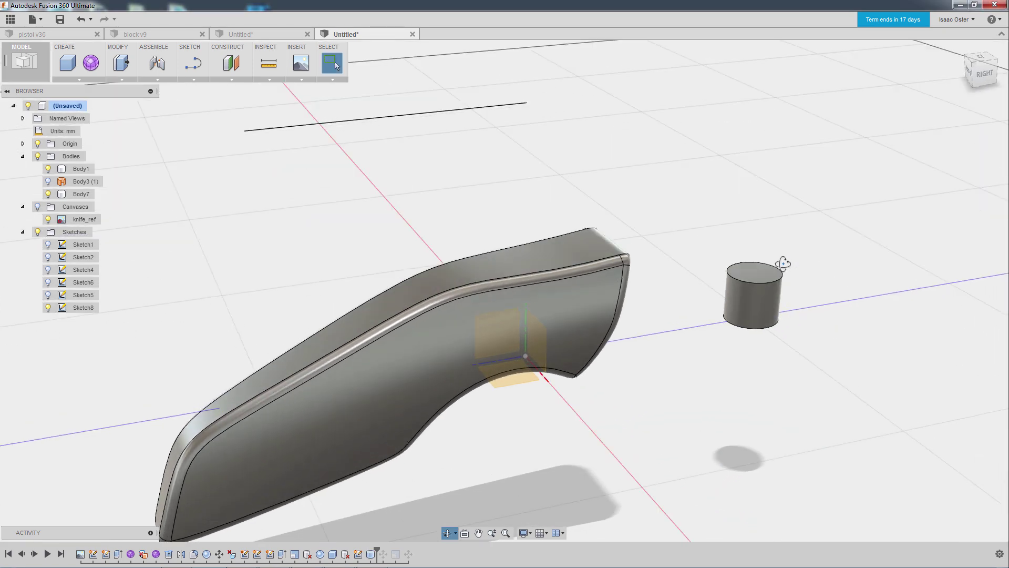
Step: Set up a rectangular pattern of the cylinder body, using the straight sketch line behind the handle as its direction
click(80, 79)
mouse_move(88, 266)
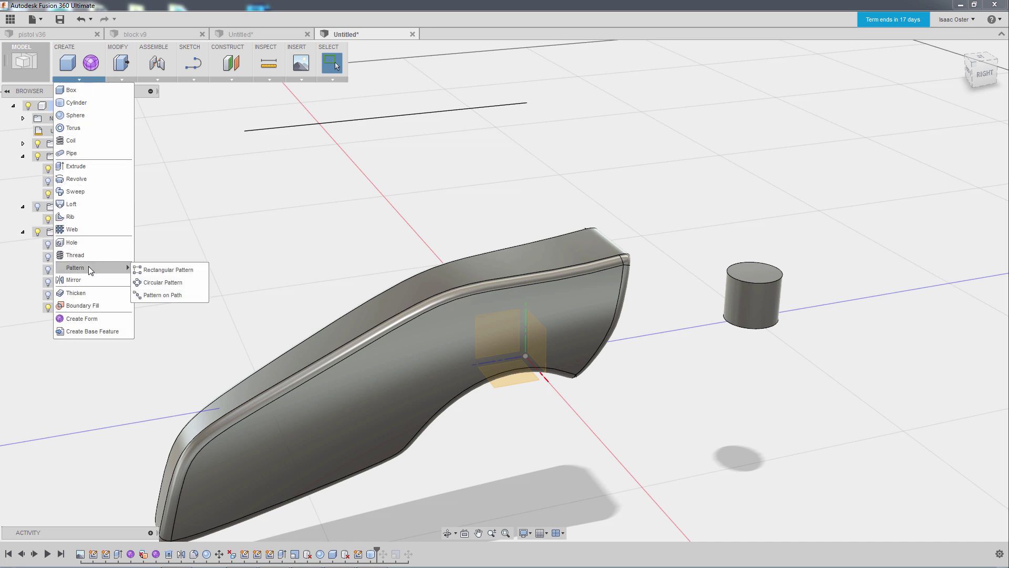
click(159, 271)
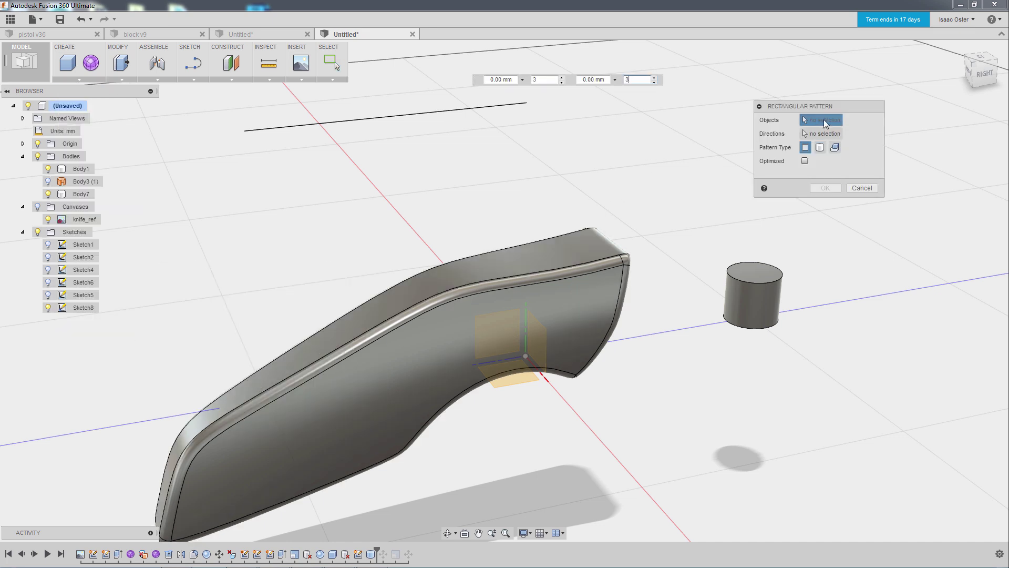
click(820, 148)
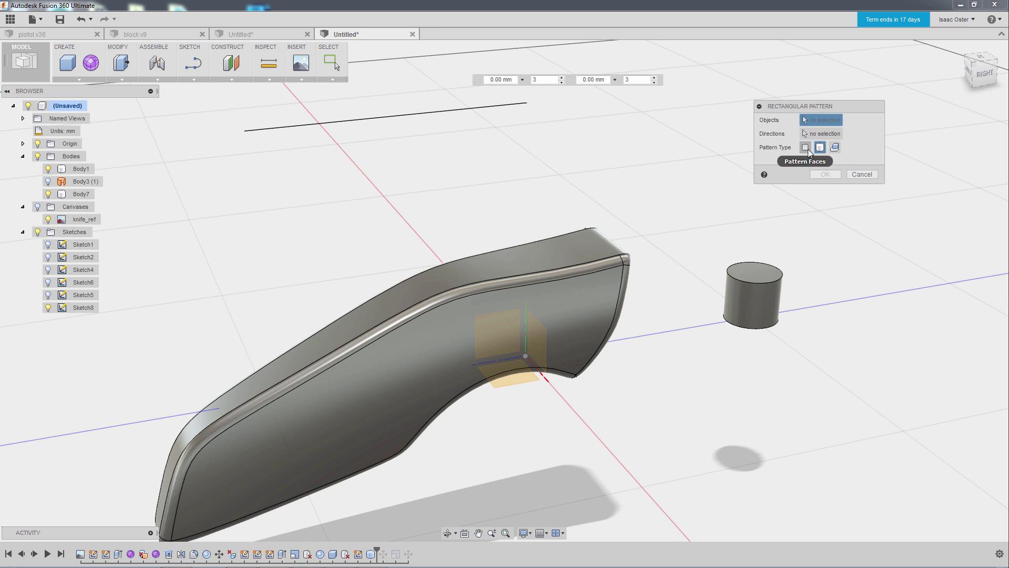
click(733, 298)
middle_drag(652, 227, 642, 250)
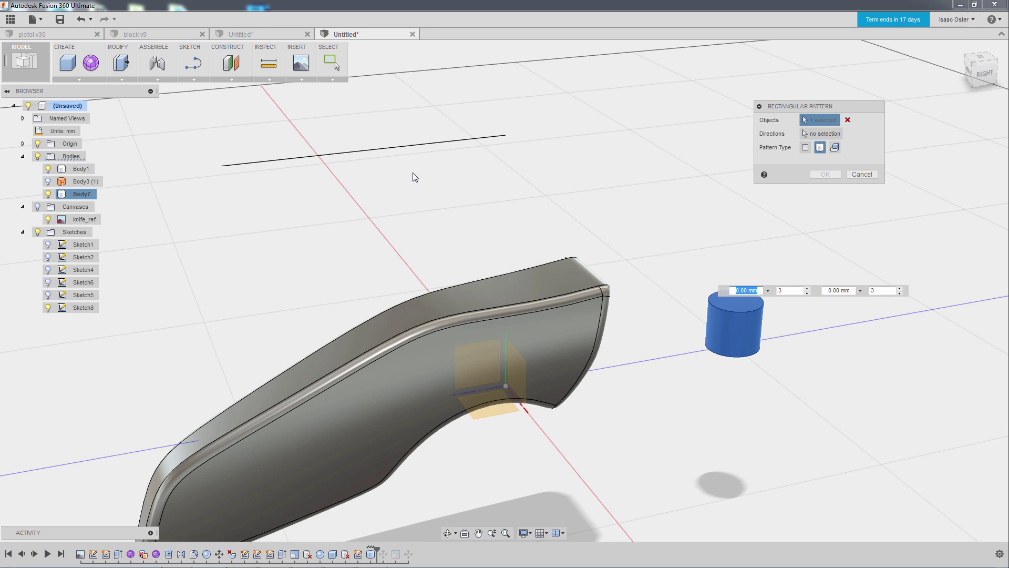
click(821, 135)
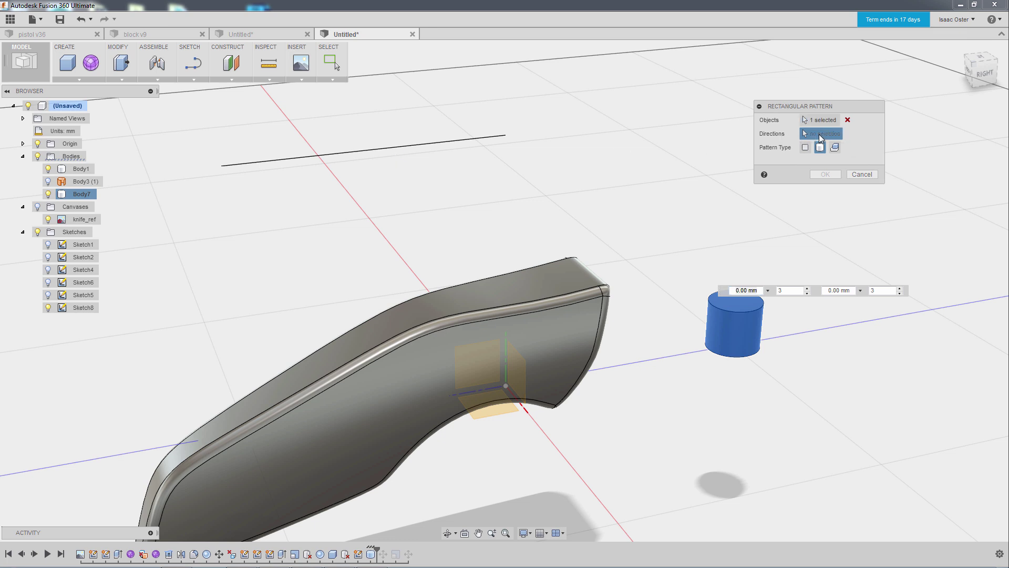
click(431, 145)
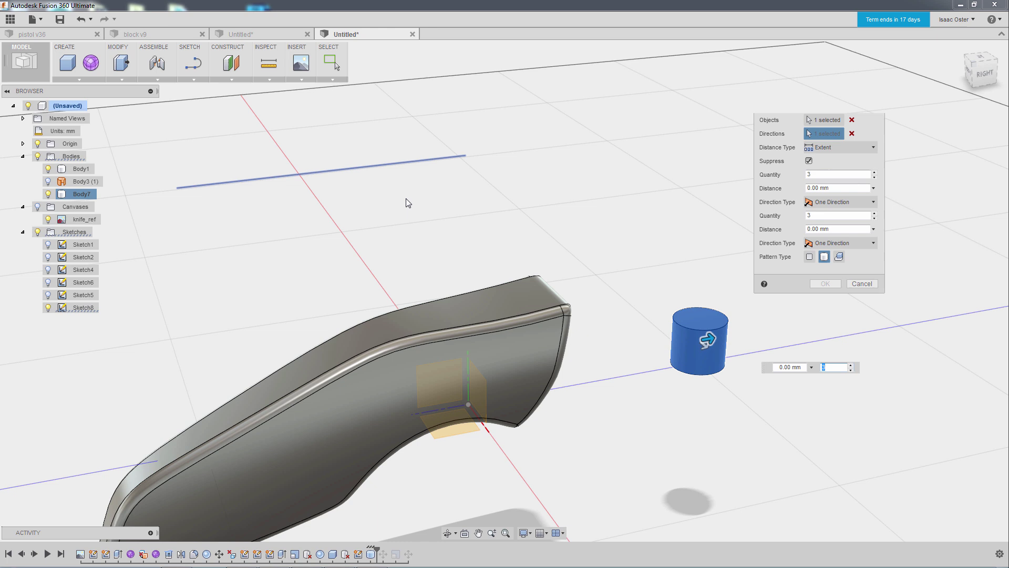
Step: Spread the cylinder pattern over 34 mm in the first direction and 37 mm in the second
middle_drag(406, 198, 398, 205)
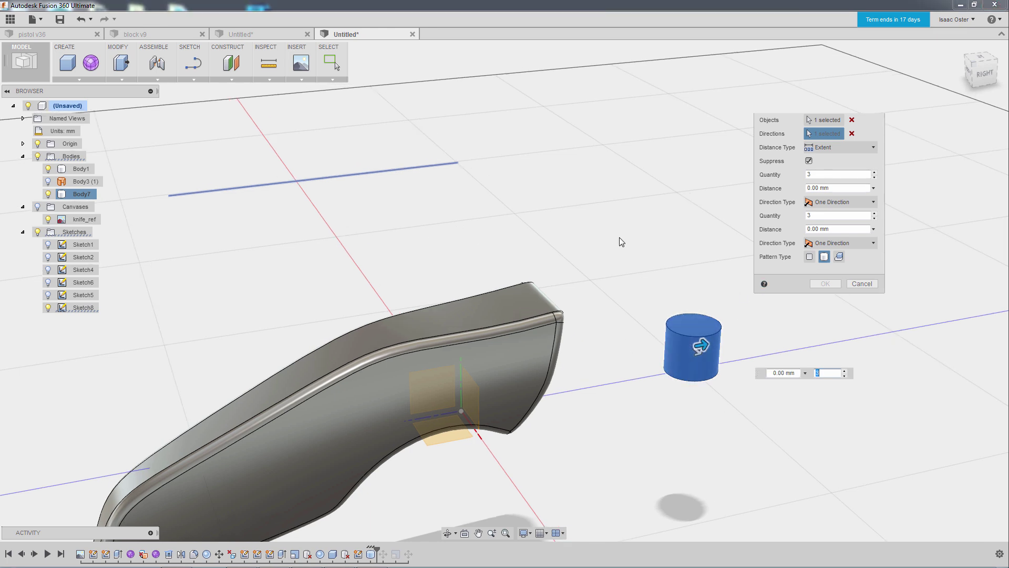
middle_drag(565, 235, 549, 234)
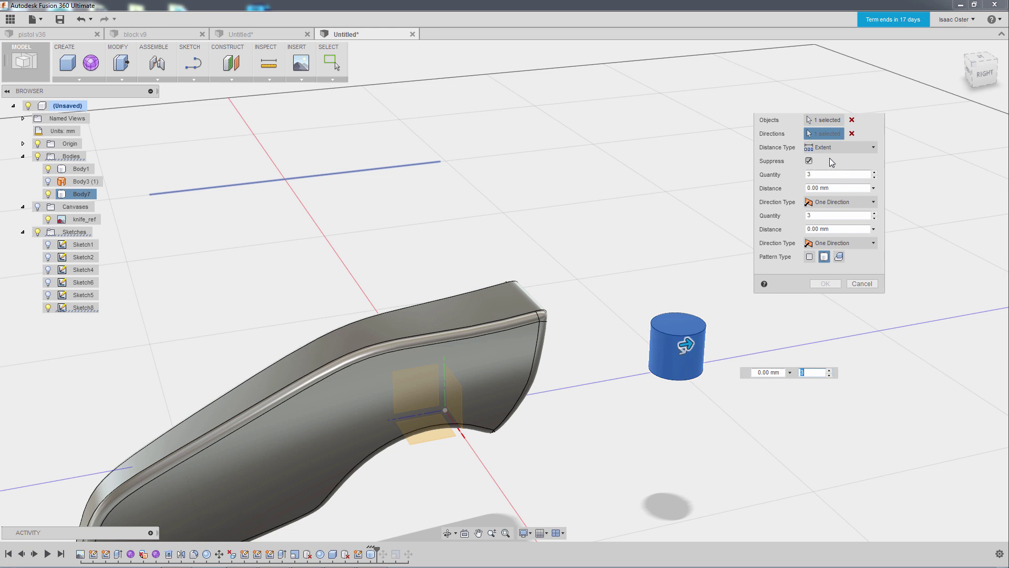
drag(686, 344, 835, 315)
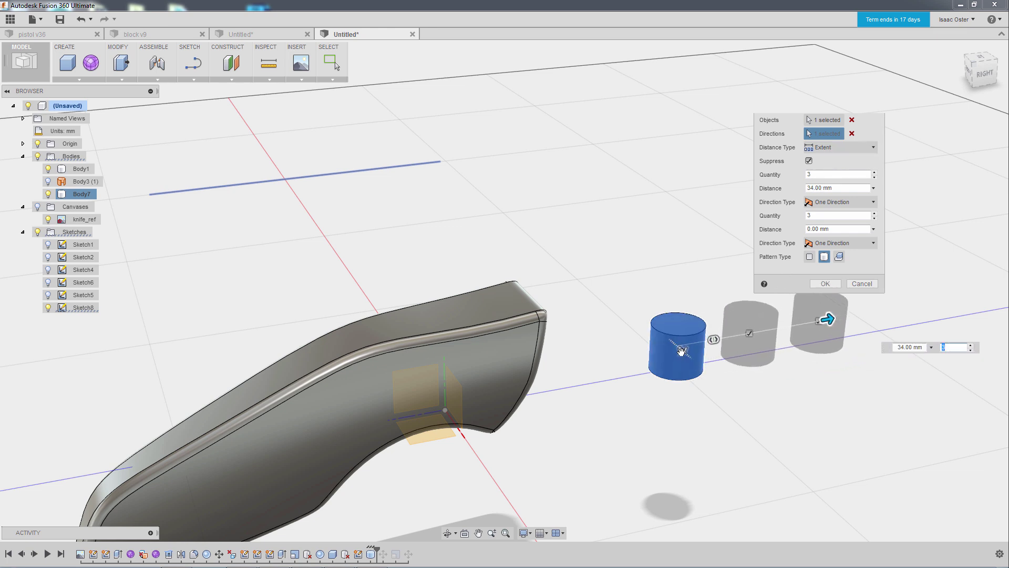
drag(681, 350, 656, 425)
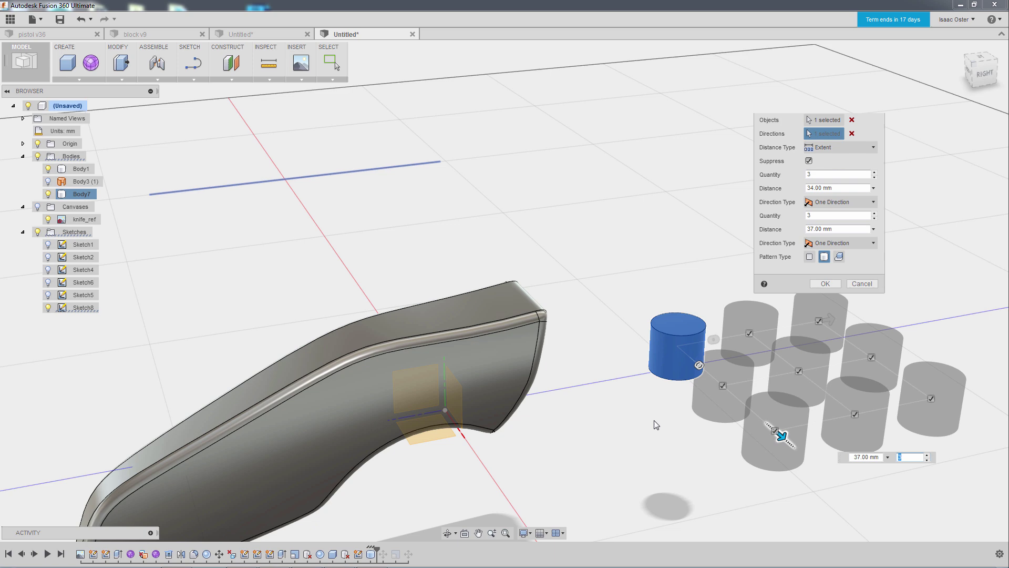
Step: Make the rectangular pattern symmetric in both directions
middle_drag(655, 421, 593, 447)
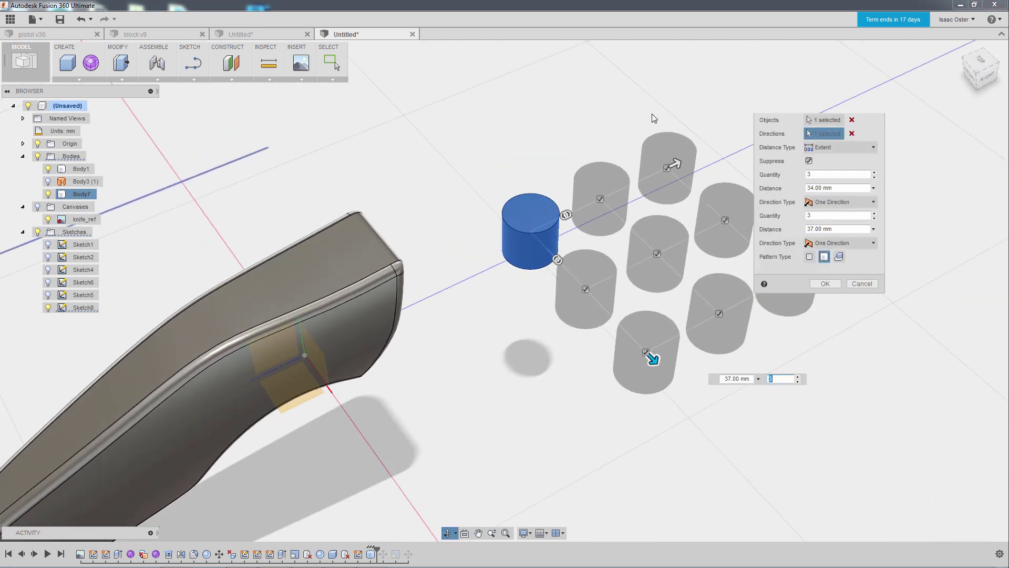
click(873, 202)
click(841, 225)
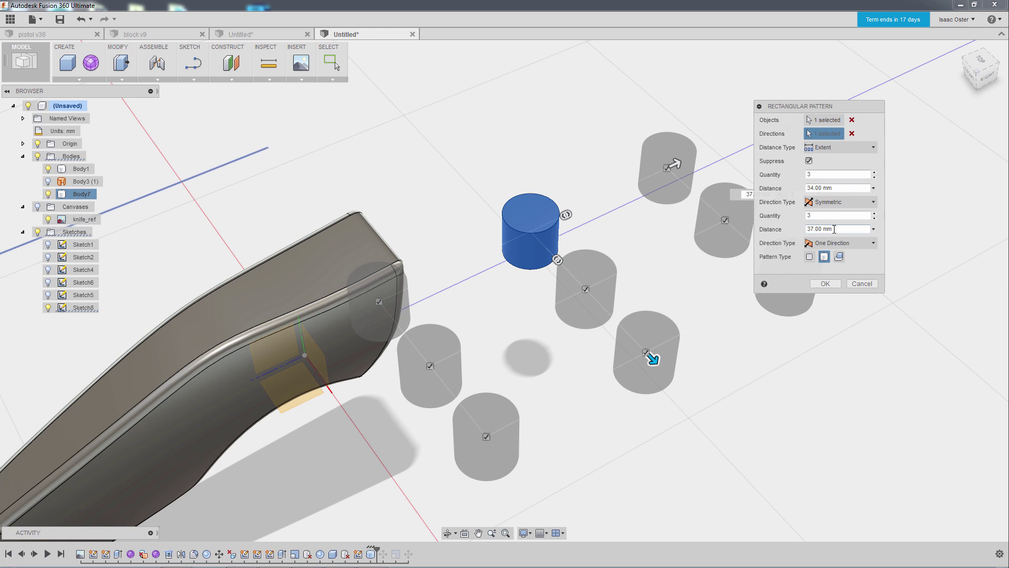
click(874, 244)
click(852, 268)
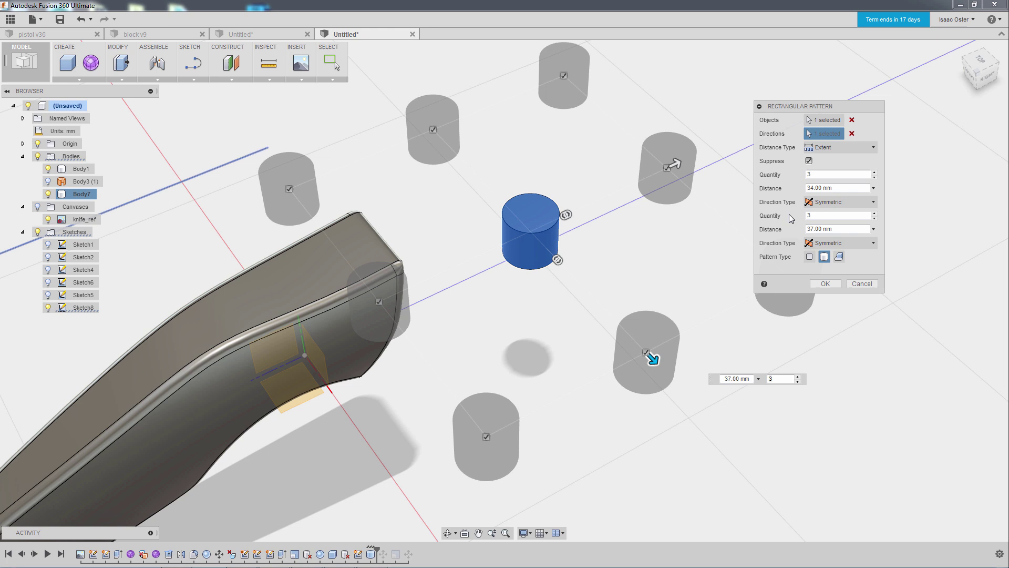
Step: Try pattern quantities of 2 in the first direction and 4 in the second with a 37 mm second distance, and cancel the pattern
middle_drag(599, 269, 553, 266)
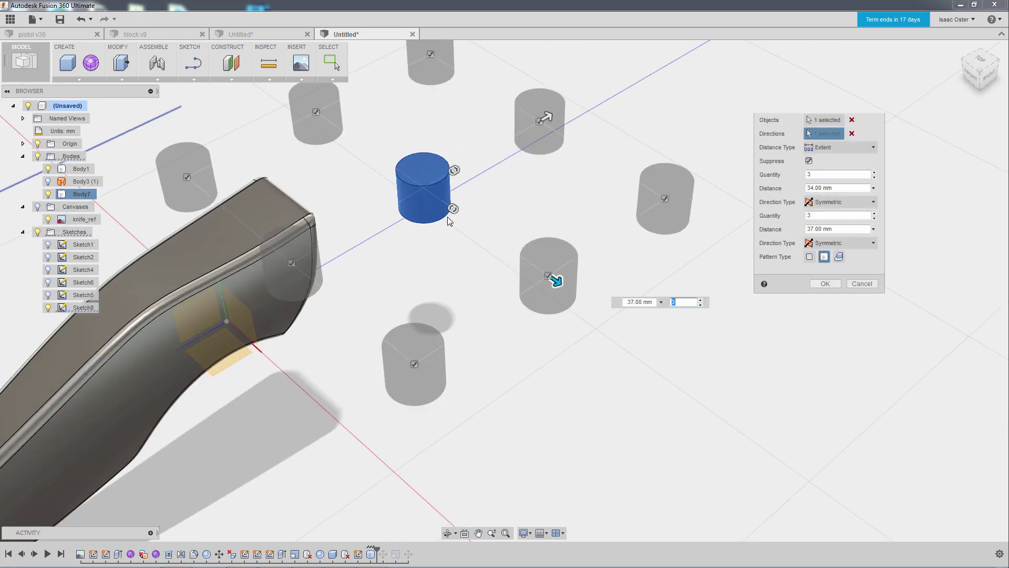
mouse_move(453, 209)
mouse_down()
mouse_move(428, 201)
mouse_move(447, 206)
mouse_up()
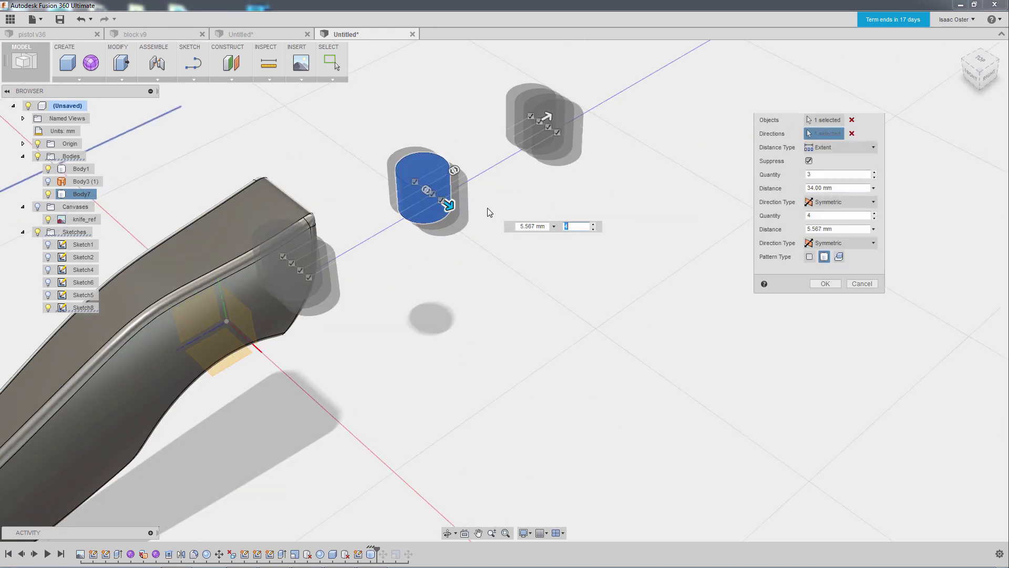
drag(451, 170, 483, 153)
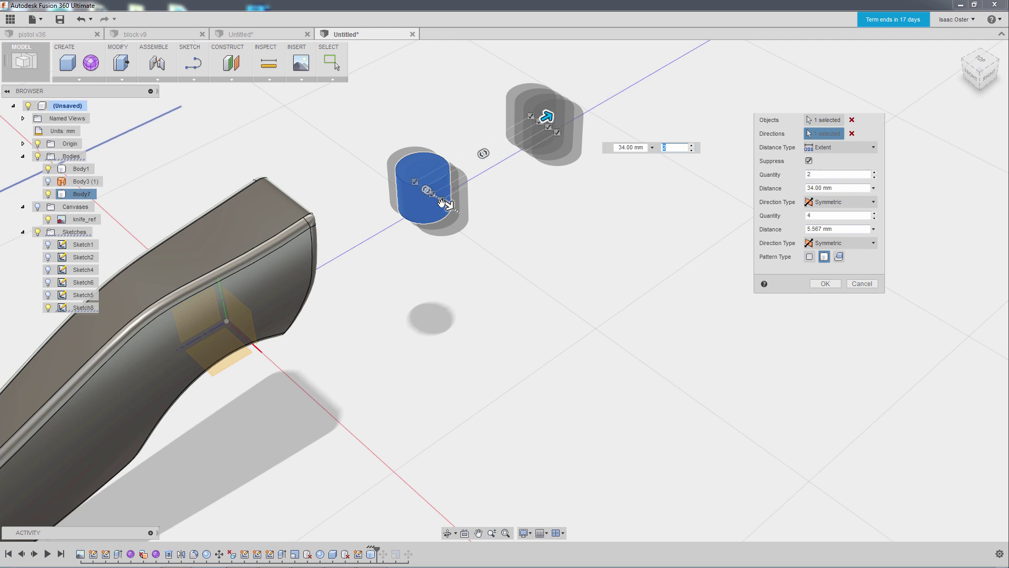
drag(451, 206, 555, 281)
middle_drag(547, 246, 564, 216)
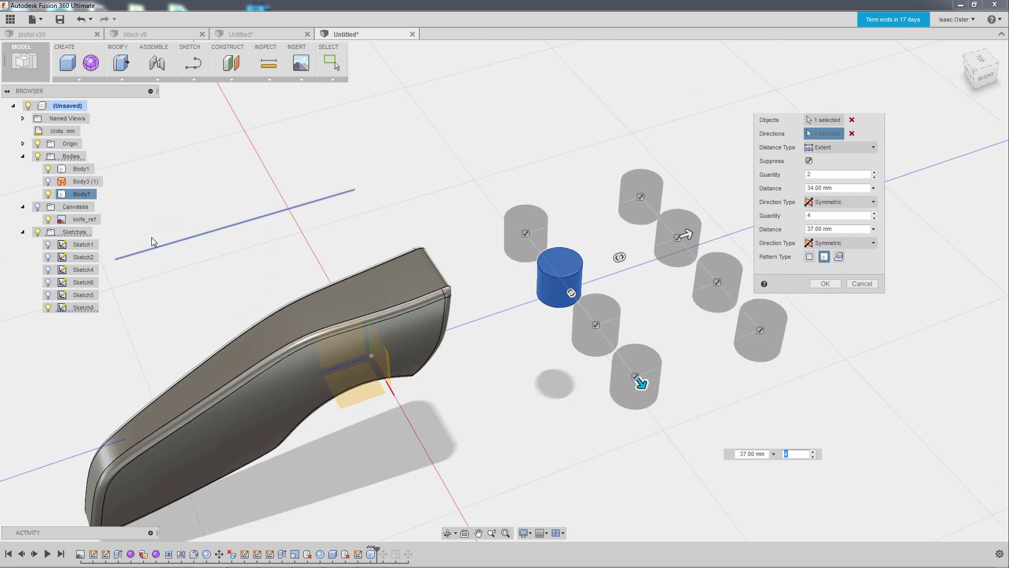
middle_drag(435, 147, 474, 185)
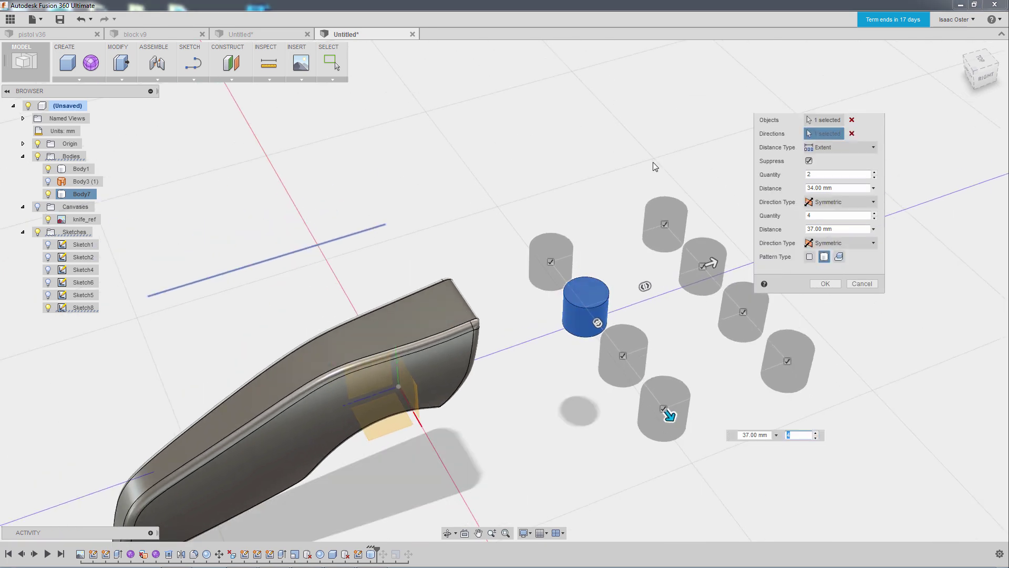
click(858, 283)
Step: Construct an axis through the cylinder from its curved face and select that axis
middle_drag(718, 316, 573, 271)
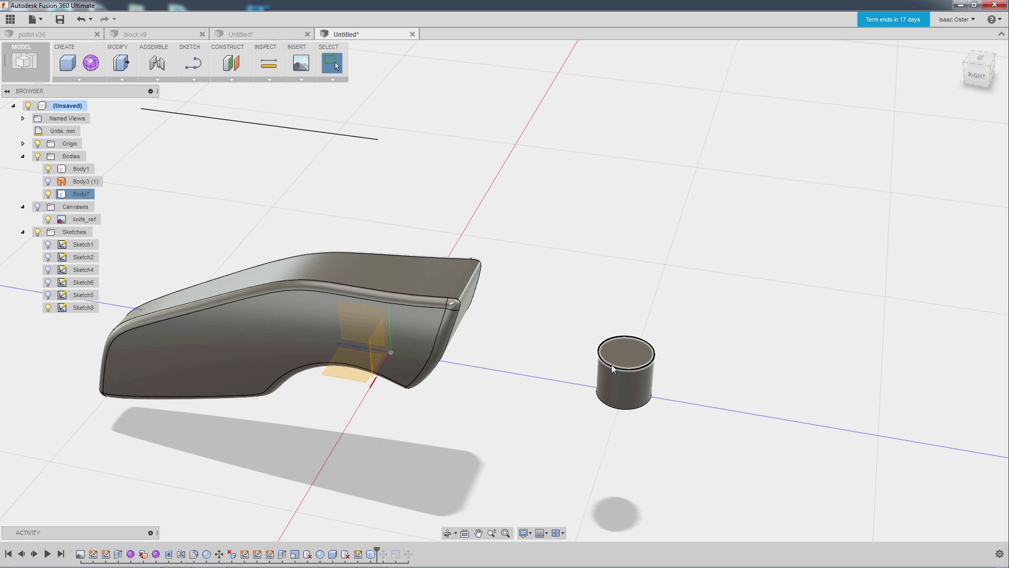
middle_drag(714, 345, 681, 225)
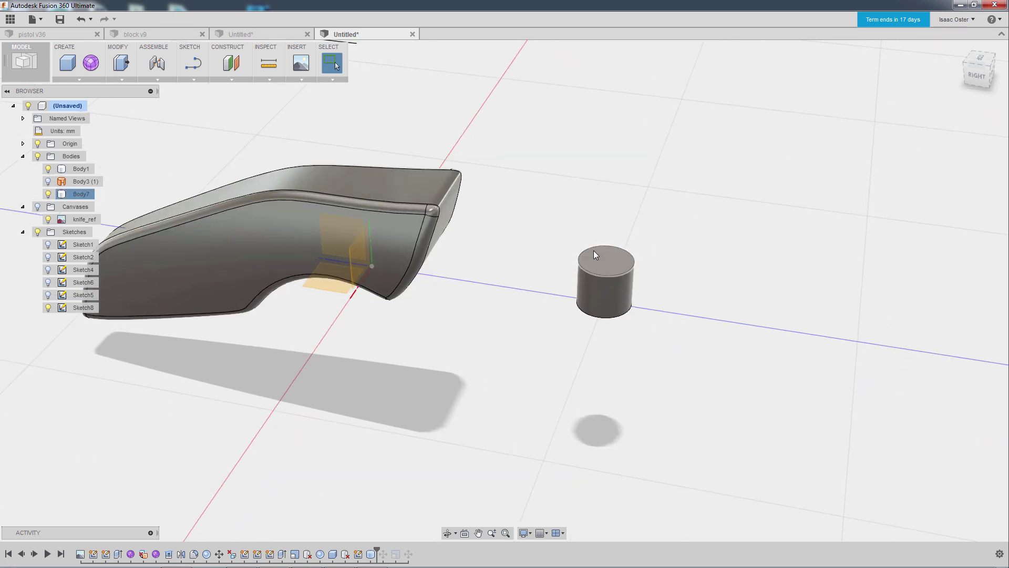
middle_drag(662, 282, 737, 216)
scroll(664, 283, down, 1)
scroll(668, 282, up, 2)
scroll(671, 286, up, 3)
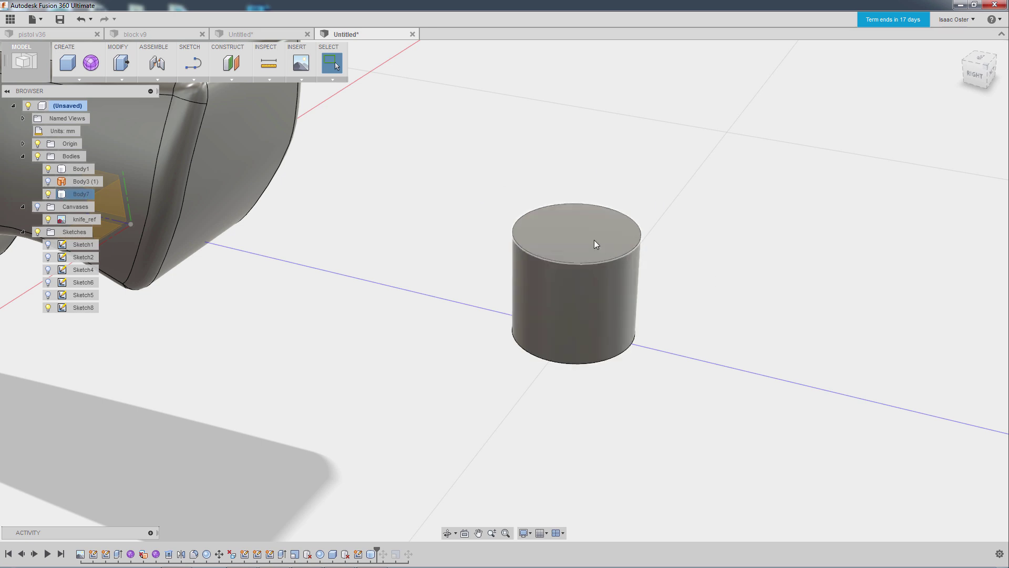
click(231, 79)
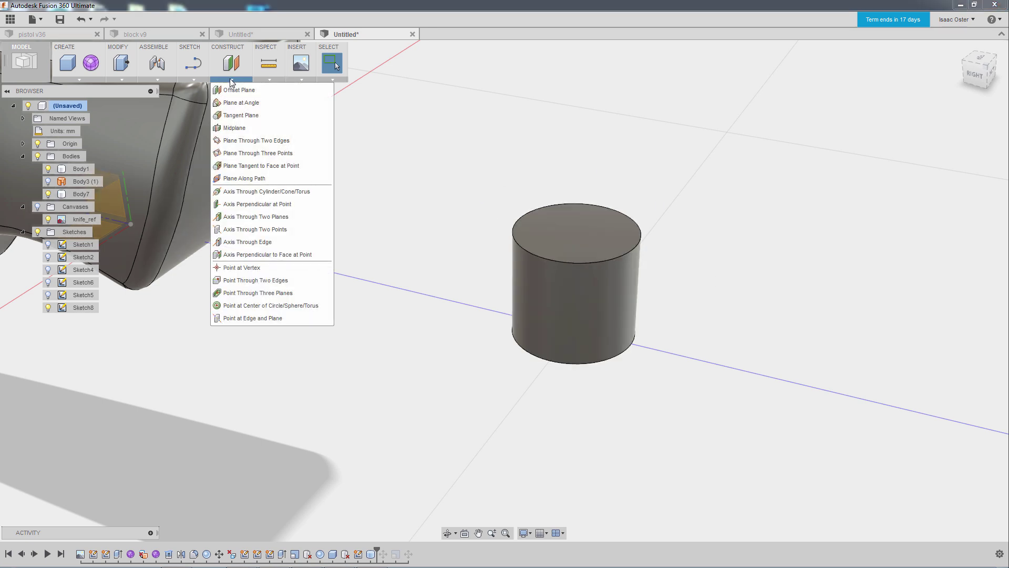
click(276, 191)
click(565, 292)
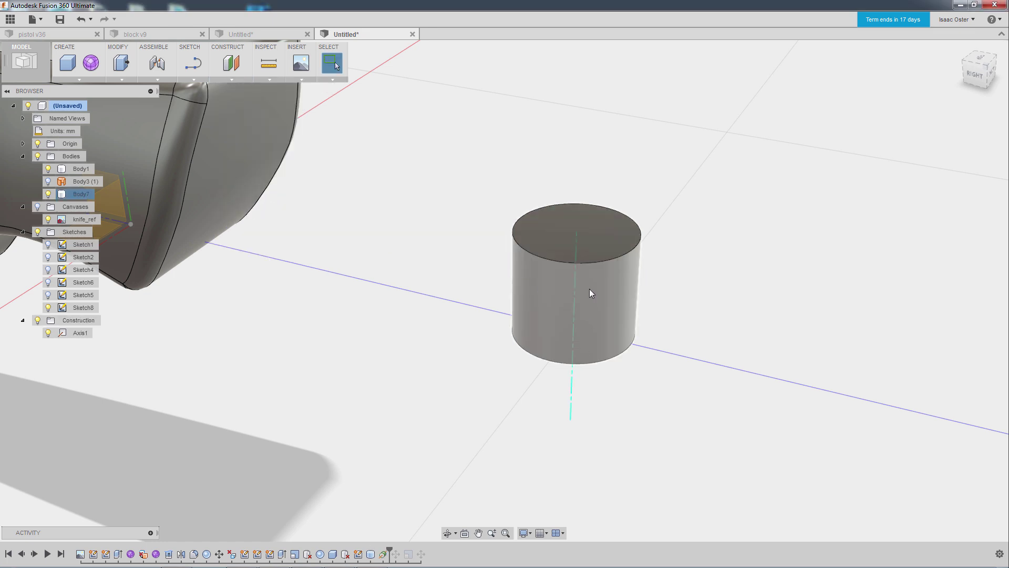
shift+middle_drag(624, 423, 553, 366)
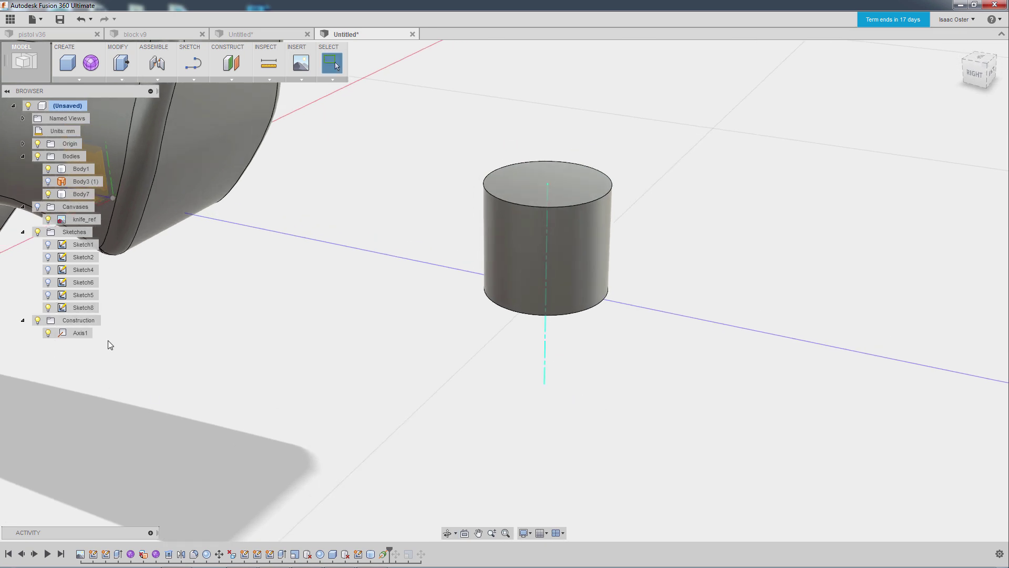
click(78, 333)
middle_drag(280, 329, 356, 313)
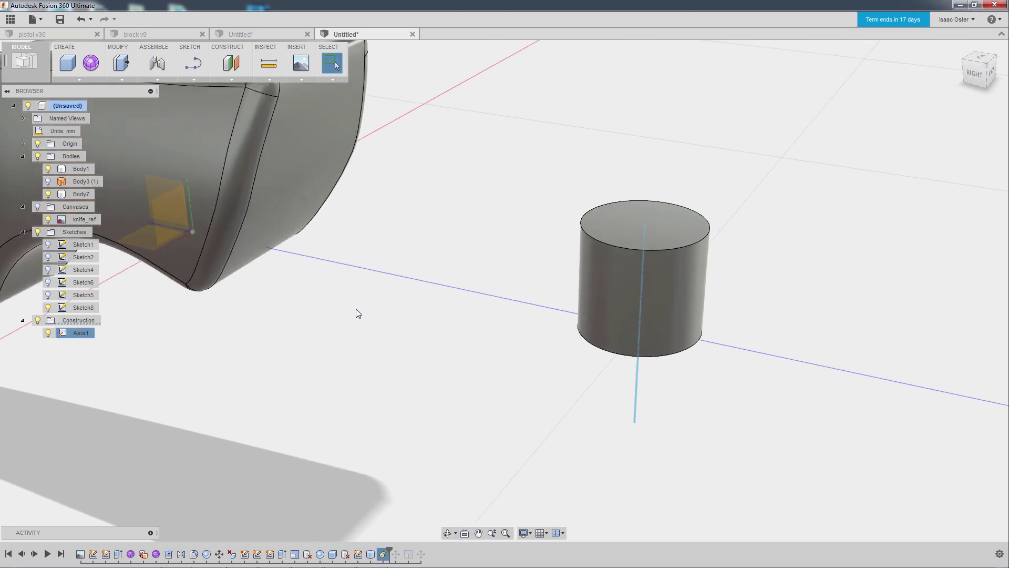
Step: Create a 2 mm diameter sphere as a new body centred near the rim of the cylinder's top face
click(77, 78)
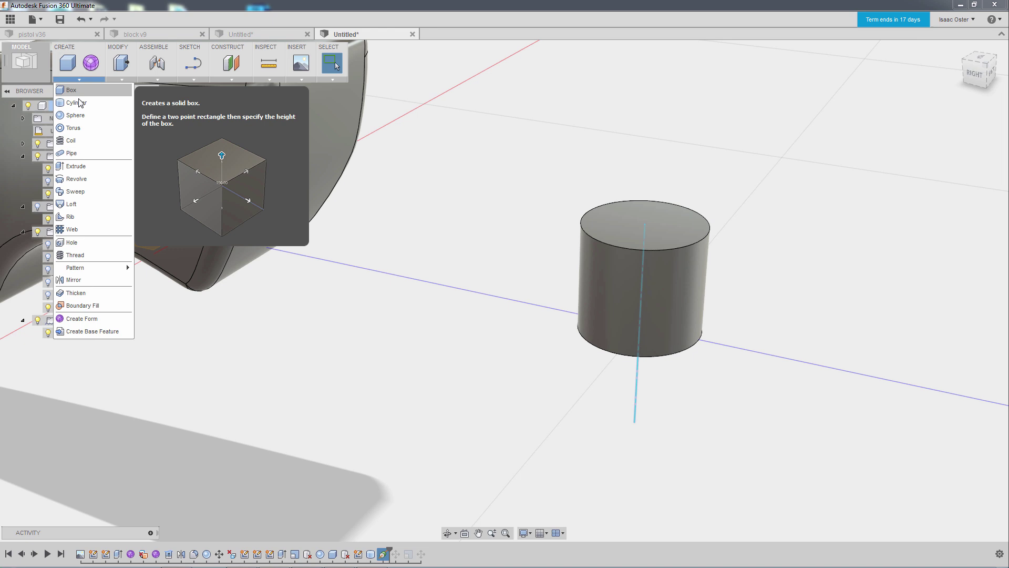
click(76, 116)
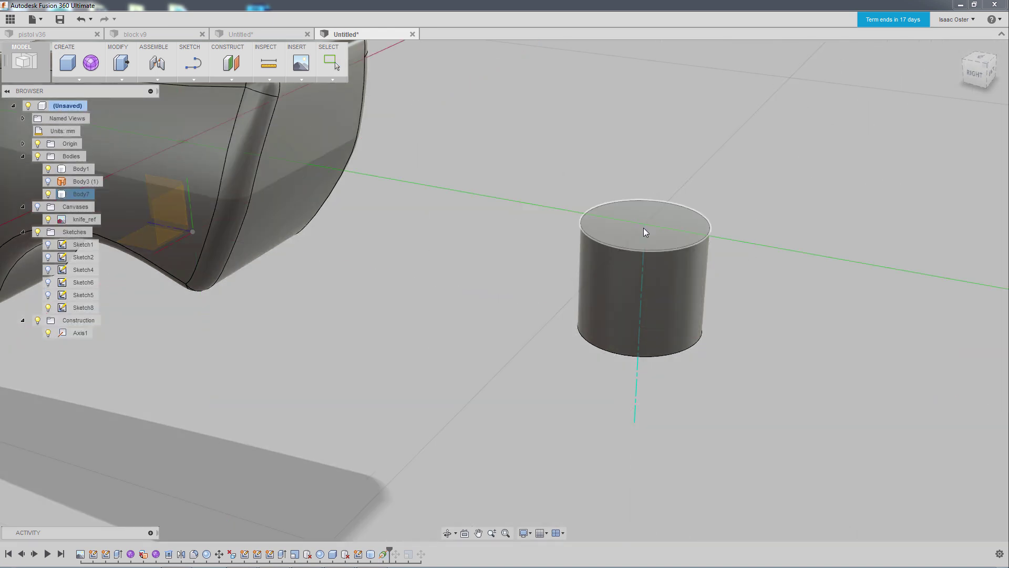
click(622, 248)
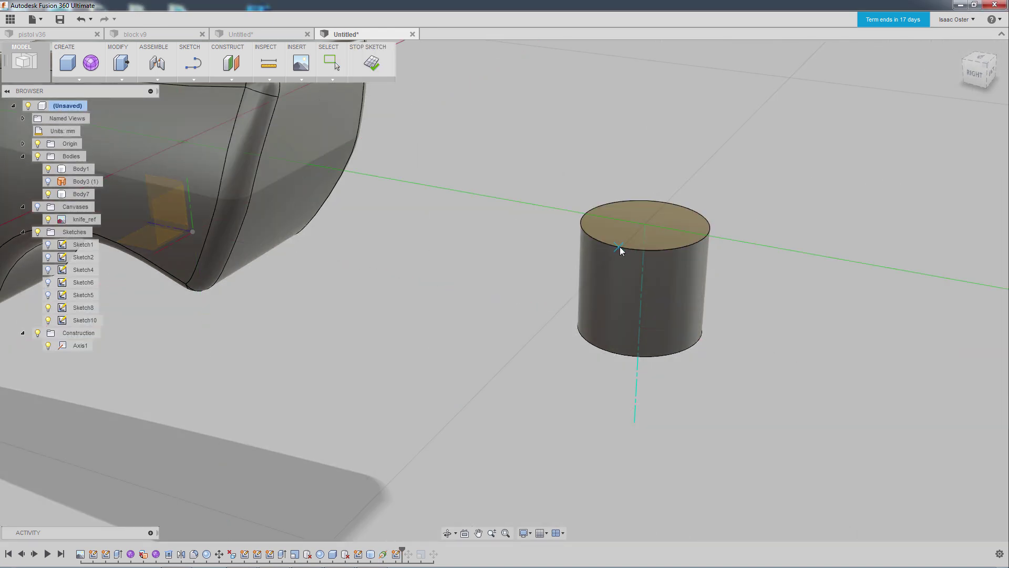
click(619, 247)
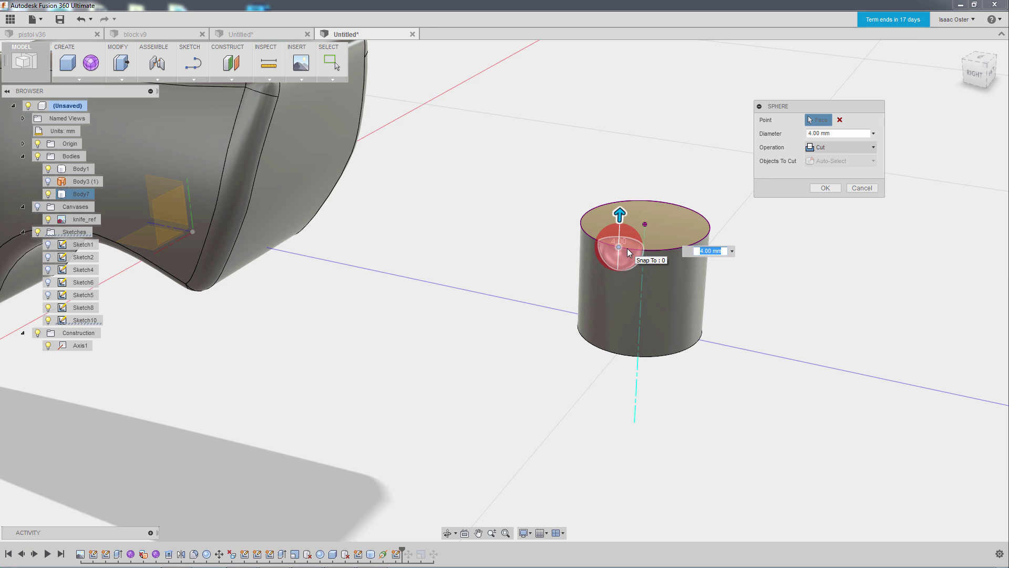
text(2)
click(837, 150)
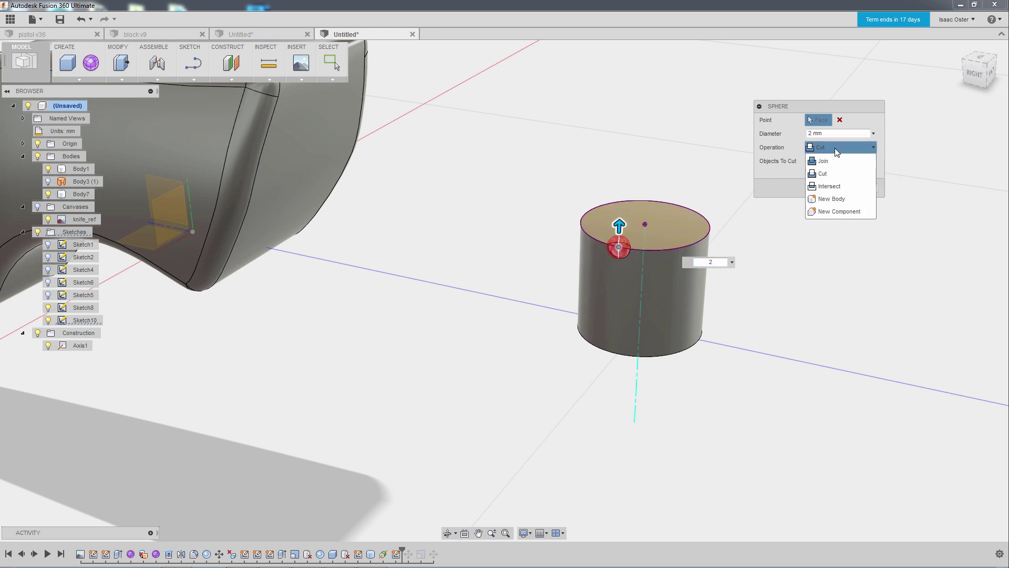
click(831, 199)
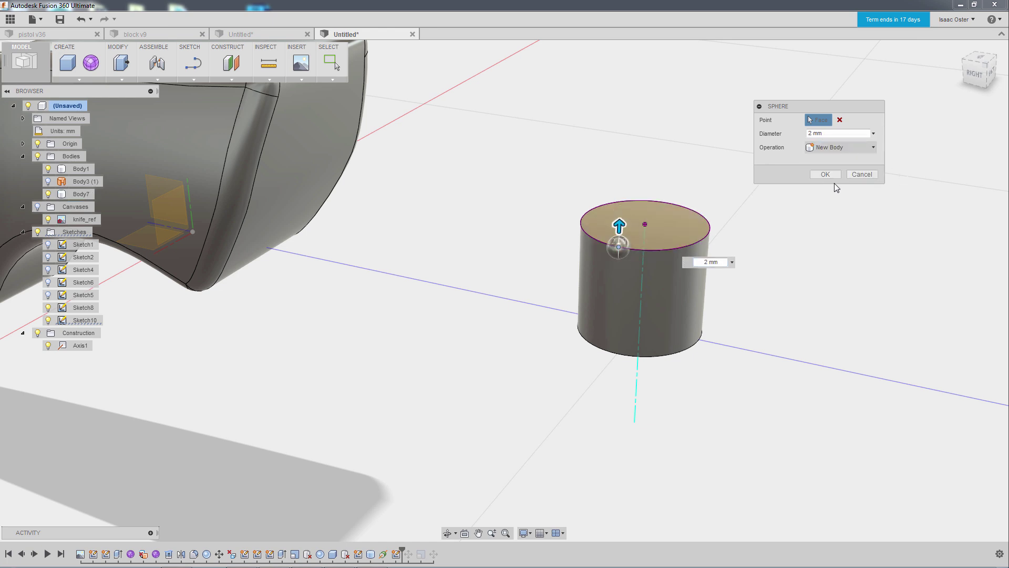
click(835, 179)
Step: Set up a full circular pattern of the sphere around the cylinder's construction axis with a quantity of 7
shift+middle_drag(793, 261, 639, 465)
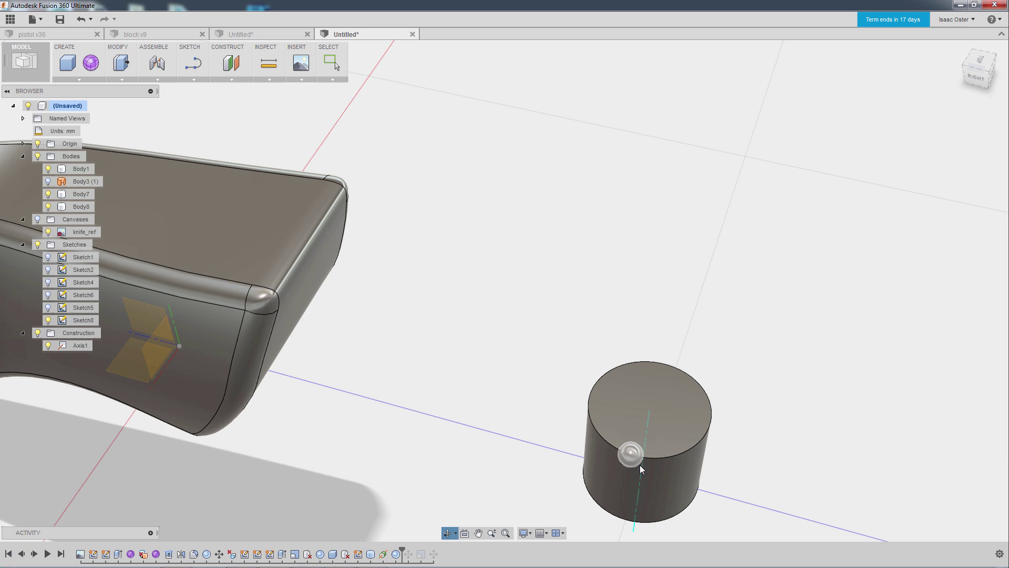
middle_drag(776, 366, 731, 236)
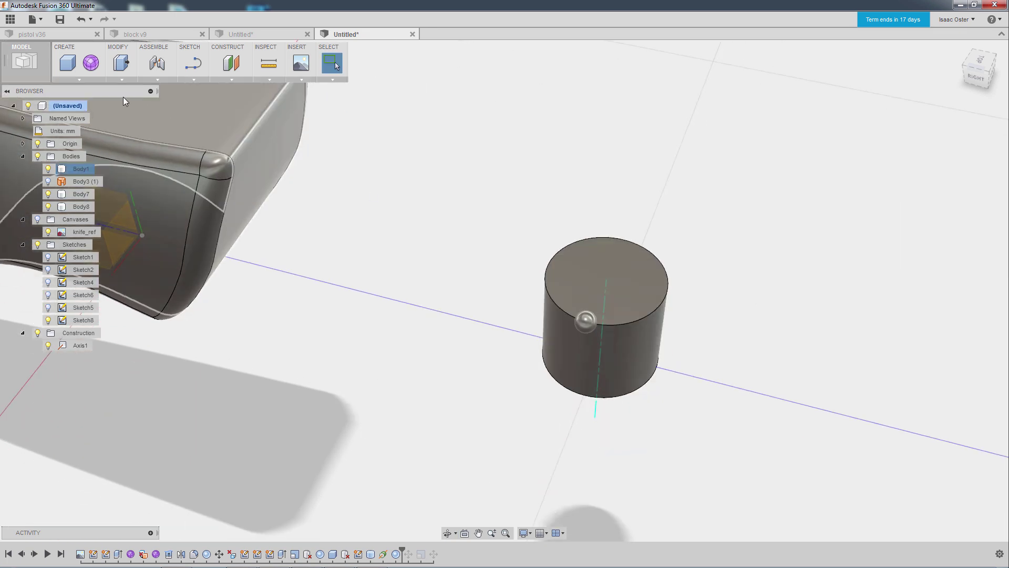
click(71, 77)
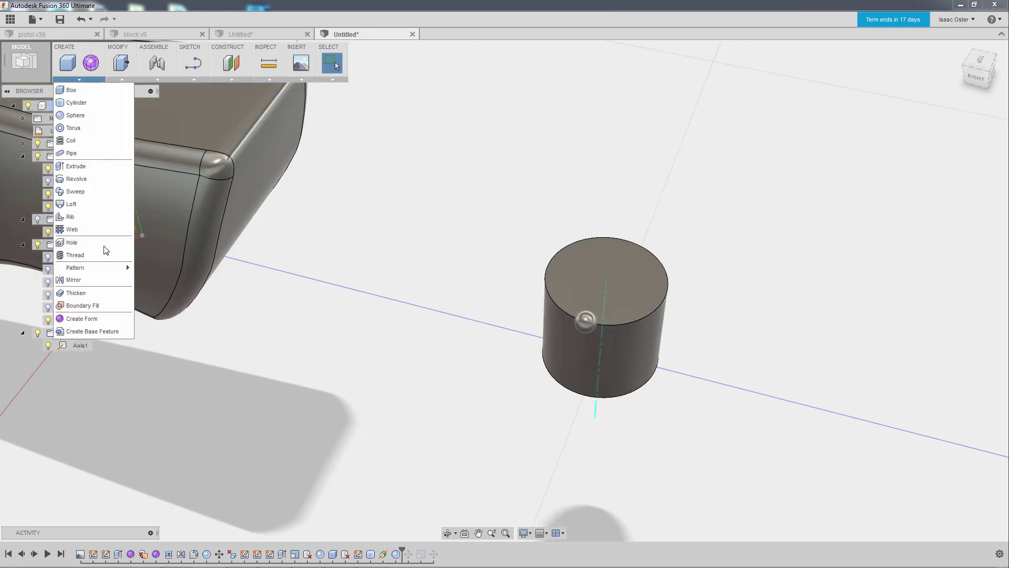
mouse_move(105, 267)
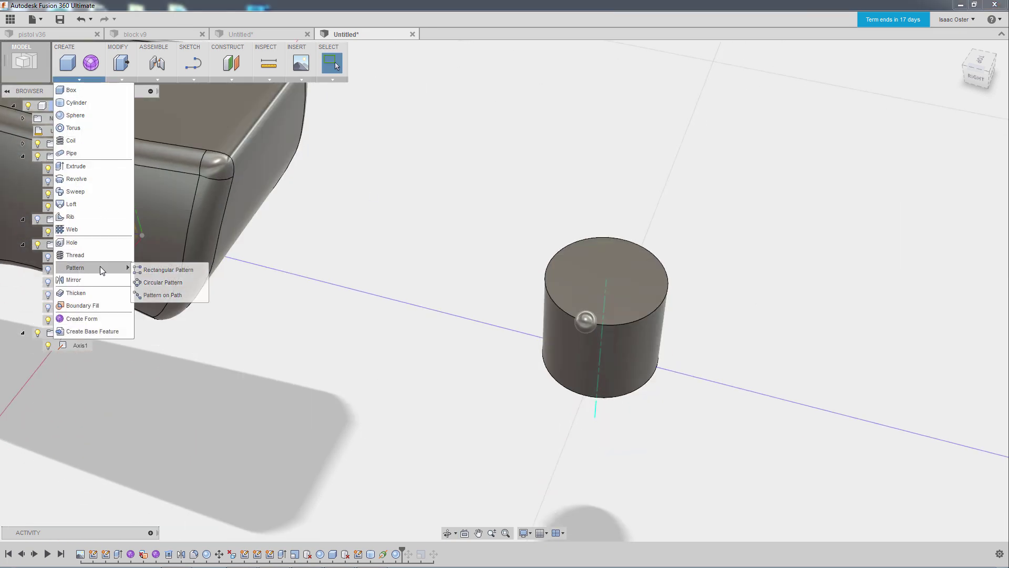
click(168, 283)
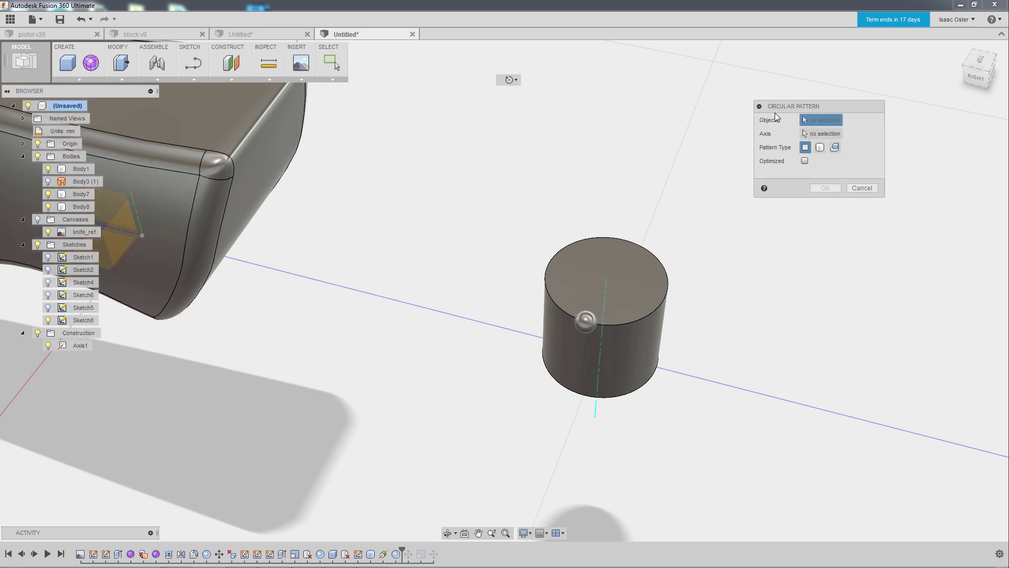
click(584, 320)
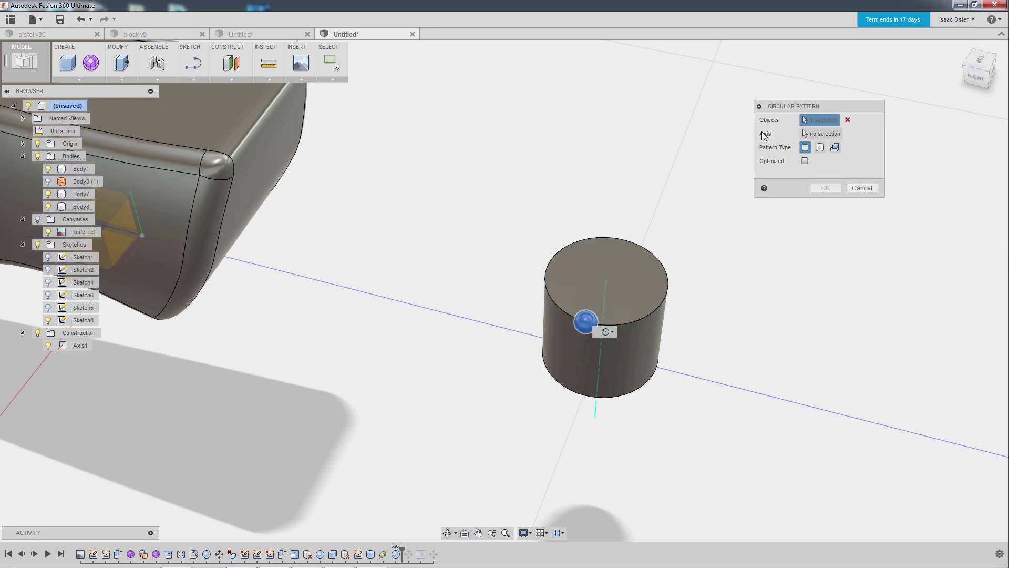
click(821, 135)
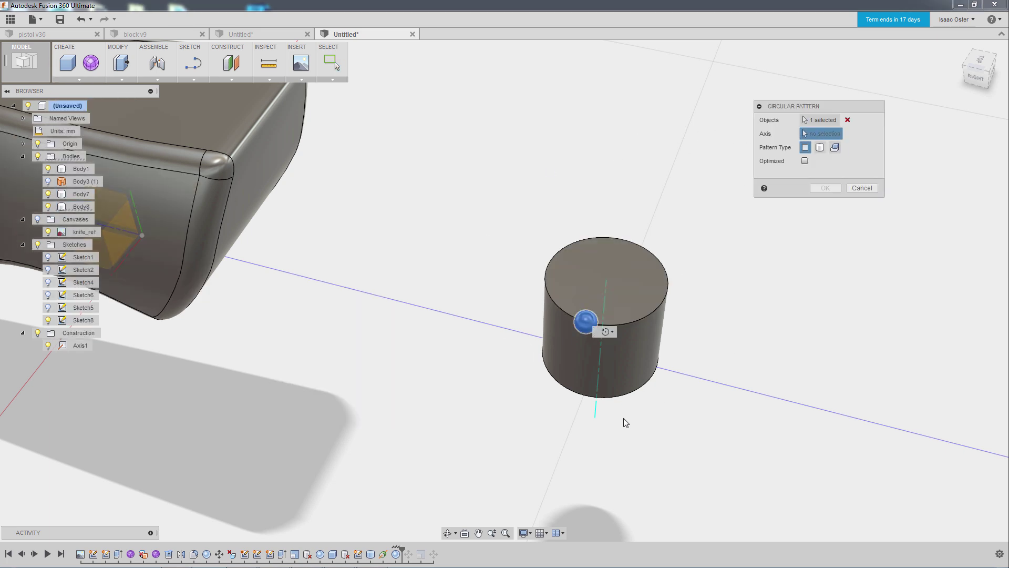
click(597, 411)
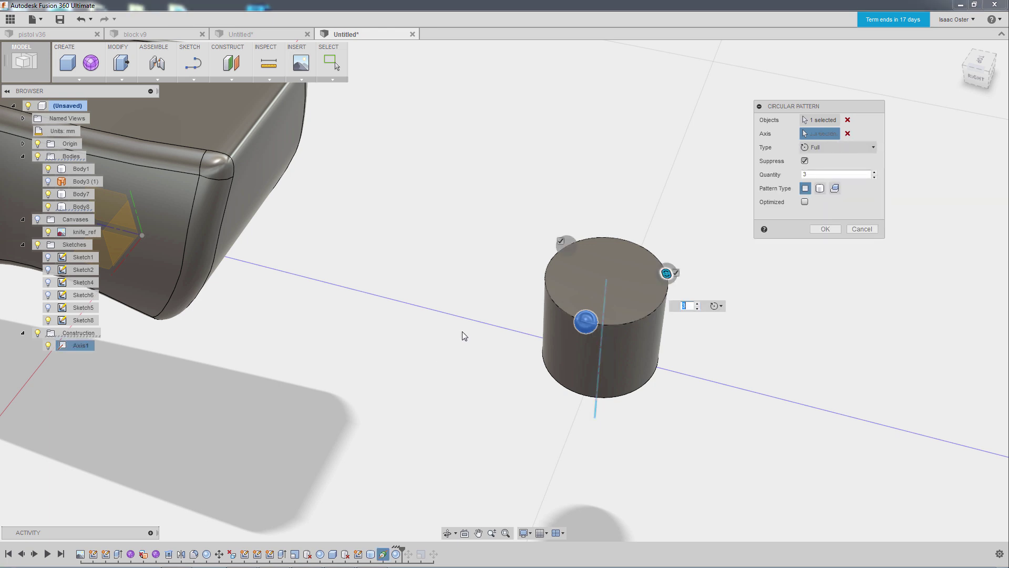
click(874, 172)
click(875, 172)
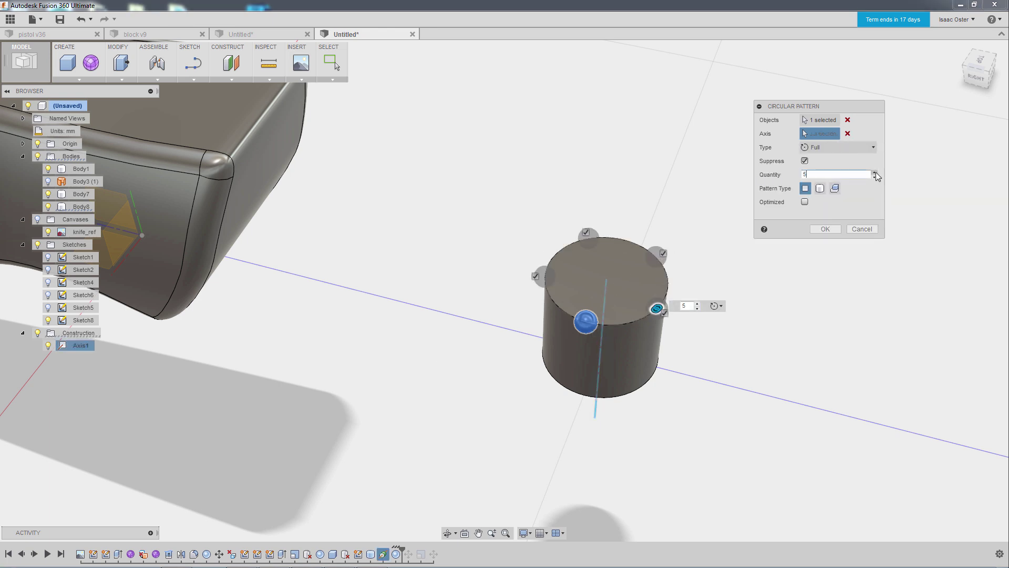
click(874, 172)
click(874, 172)
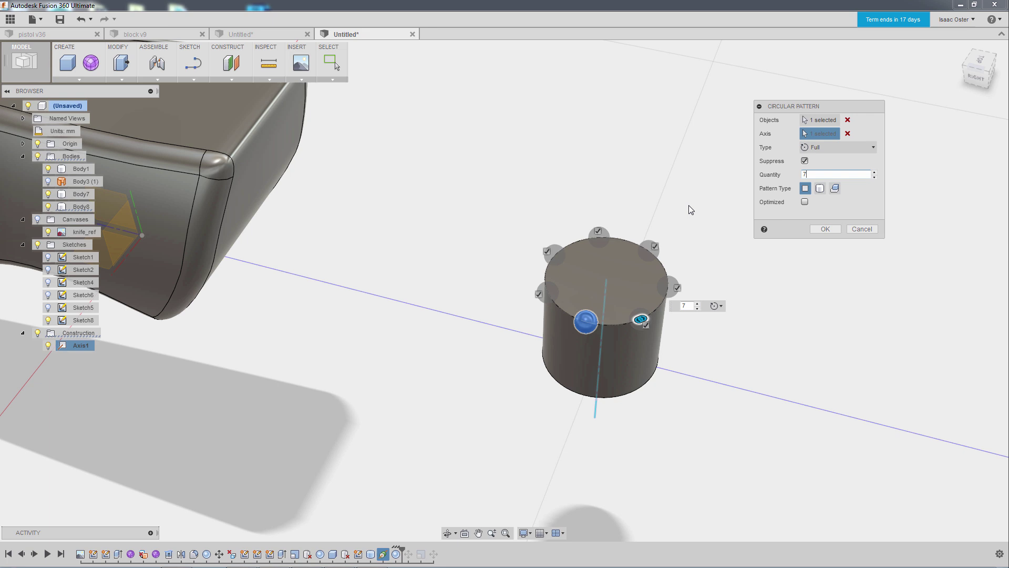
Step: Try suppressing two of the patterned spheres and restore both instances
click(599, 230)
click(677, 288)
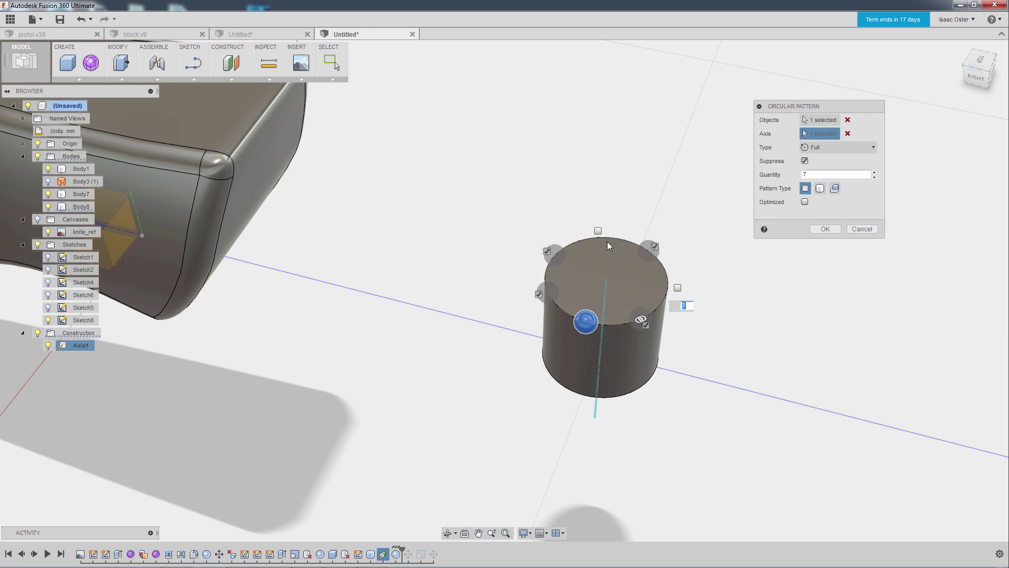
click(678, 288)
click(598, 231)
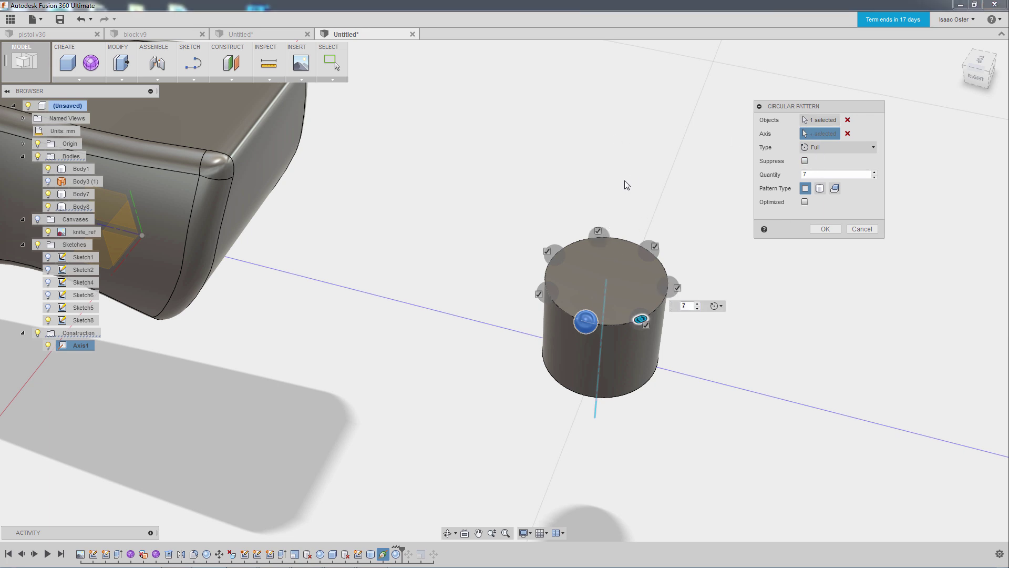
Step: Raise the circular pattern's quantity to 8 and accept the pattern
middle_drag(666, 173, 620, 172)
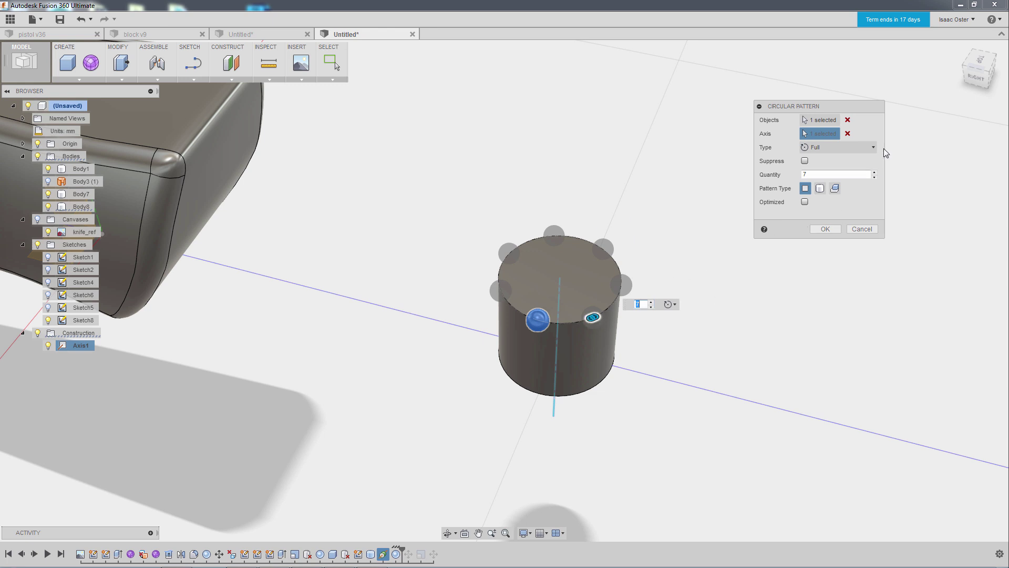
click(874, 172)
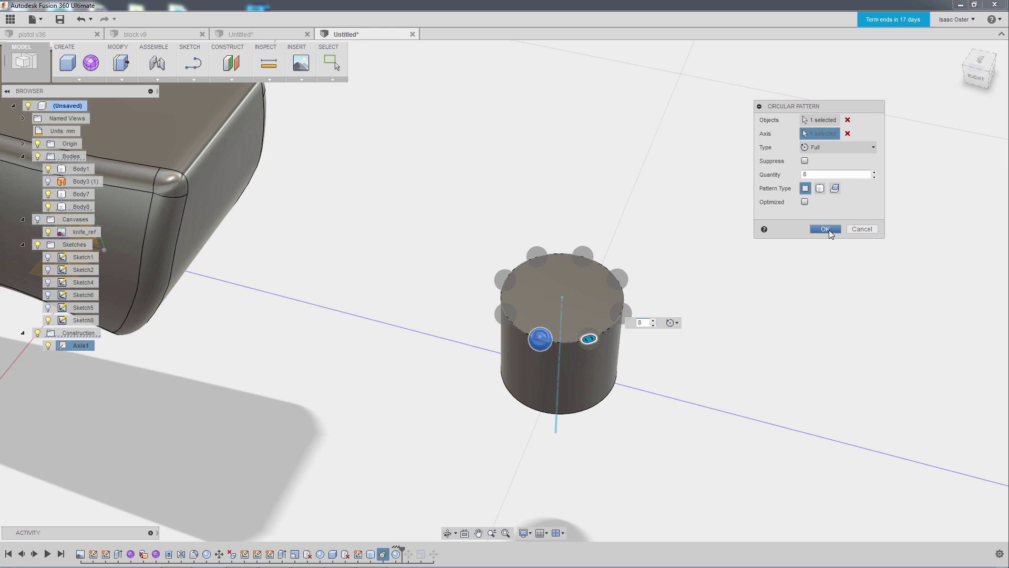
click(825, 229)
Step: Cut the eight patterned spheres out of the cylinder with Combine, using the cylinder as target and the spheres as tool bodies
middle_drag(701, 266, 752, 284)
scroll(751, 284, up, 3)
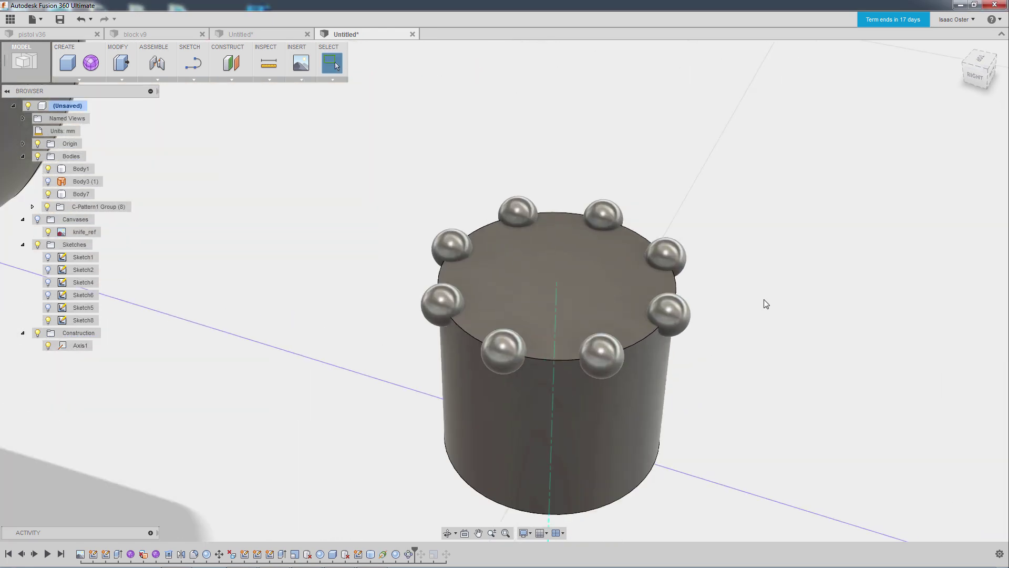
scroll(496, 279, up, 2)
click(146, 80)
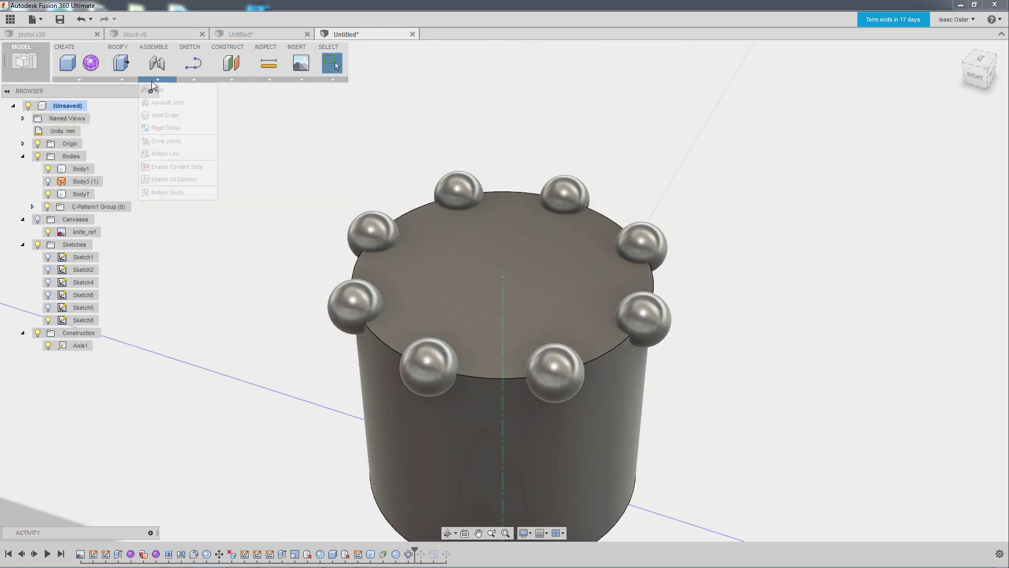
click(121, 79)
click(135, 178)
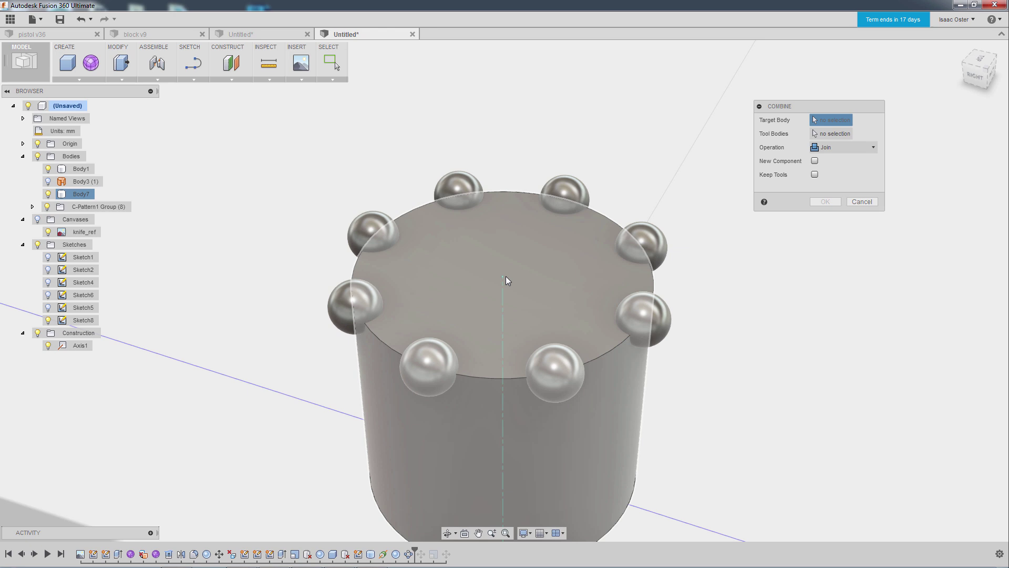
click(506, 276)
click(841, 148)
click(664, 315)
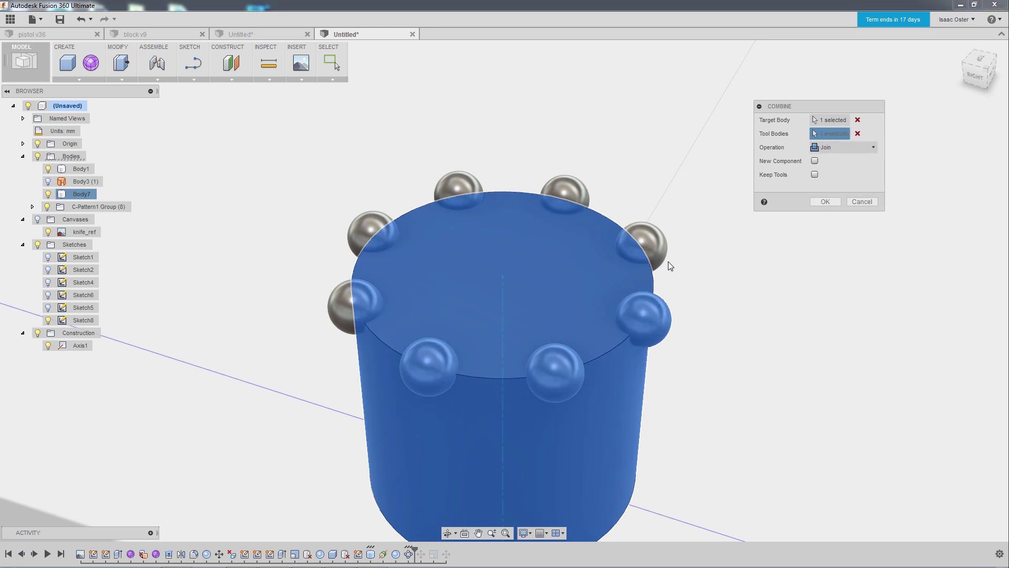
click(636, 239)
click(564, 196)
click(452, 195)
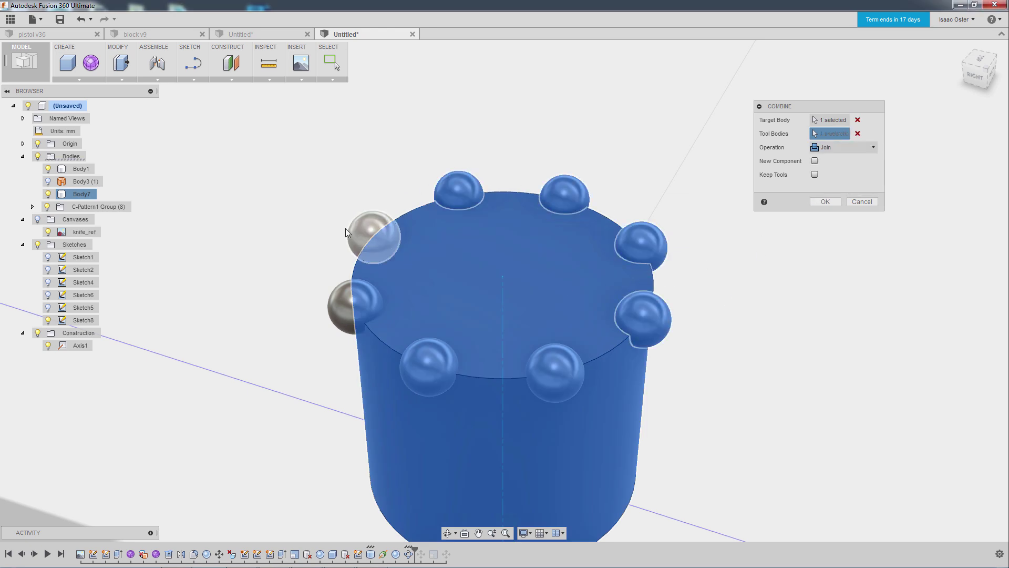
click(371, 231)
click(348, 297)
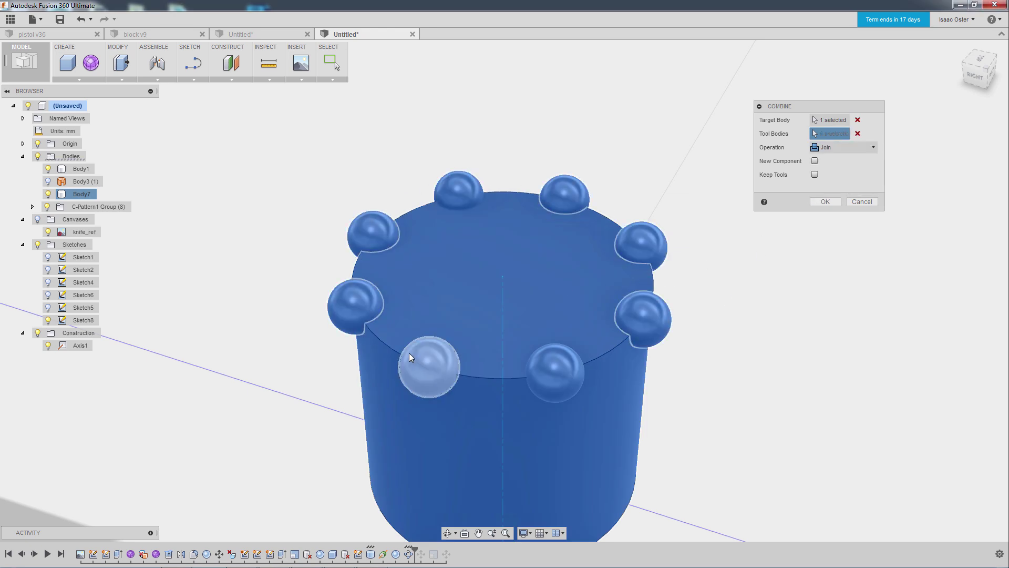
click(568, 384)
click(832, 149)
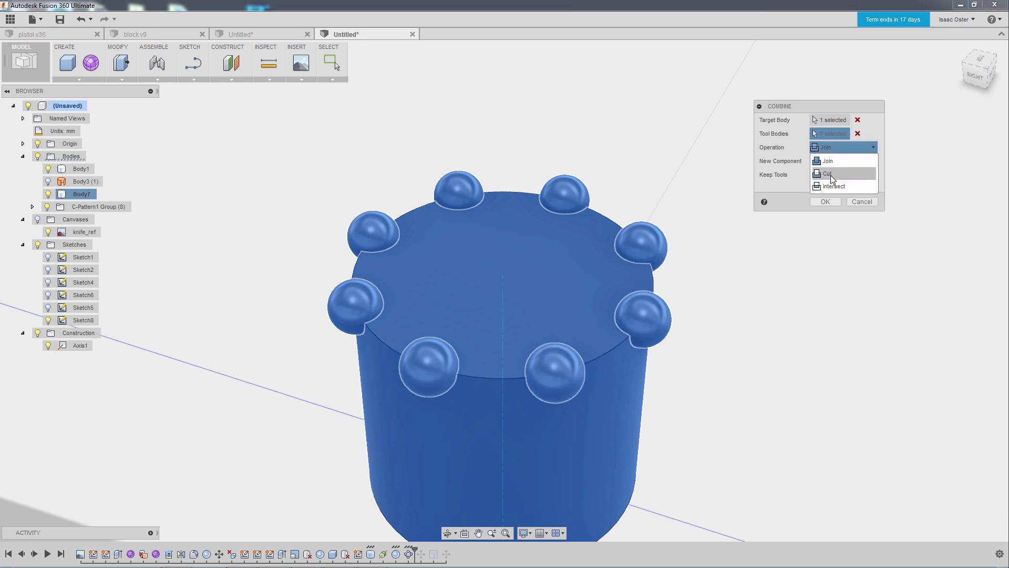
click(830, 175)
click(825, 201)
Step: Create a 4 mm diameter sphere as a new body on the horizontal origin plane, placed near the knife handle's lower end
shift+middle_drag(734, 239, 783, 286)
scroll(784, 286, down, 5)
middle_drag(489, 394, 354, 291)
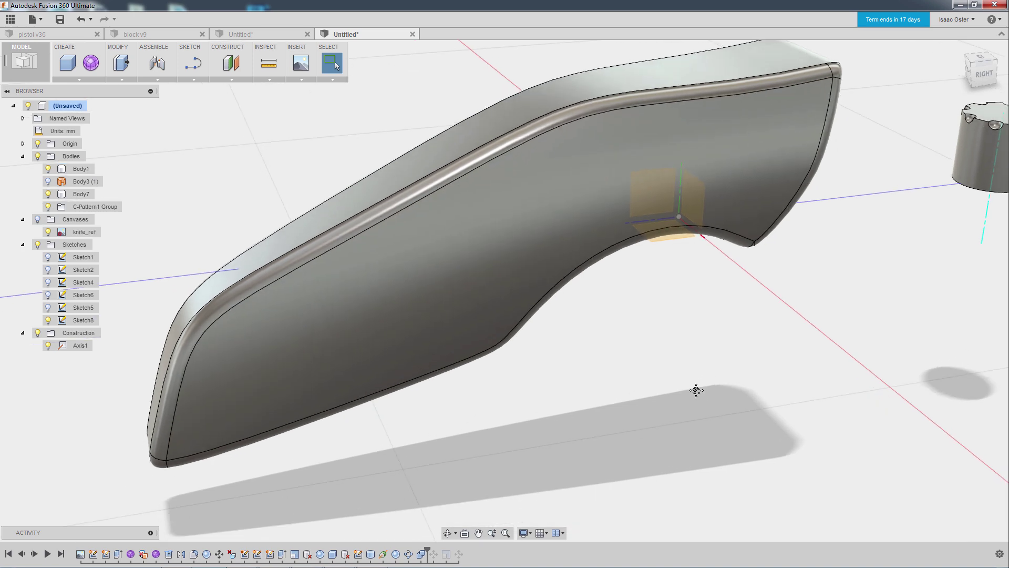
shift+middle_drag(697, 390, 734, 137)
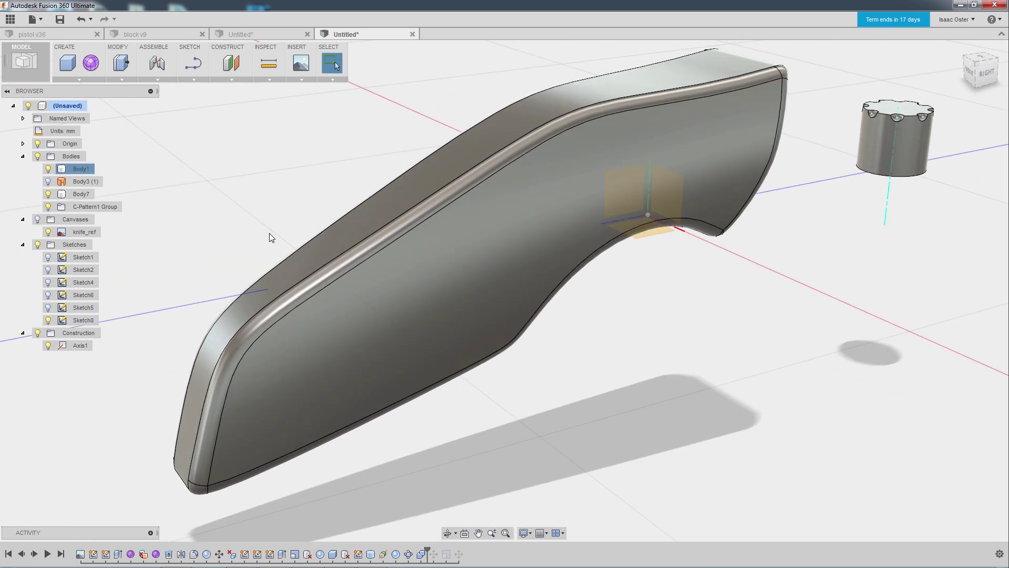
middle_drag(269, 195, 284, 197)
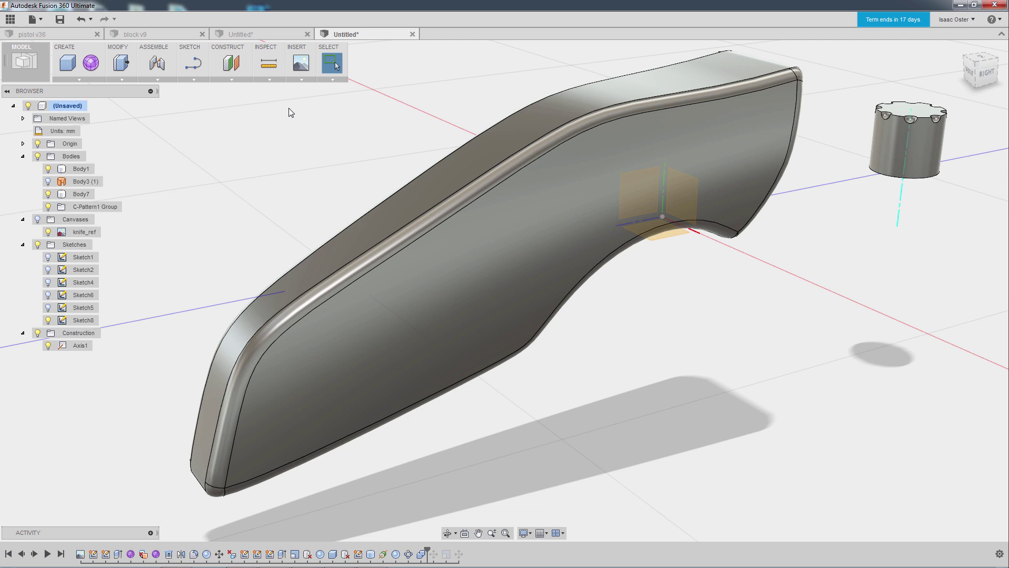
click(80, 78)
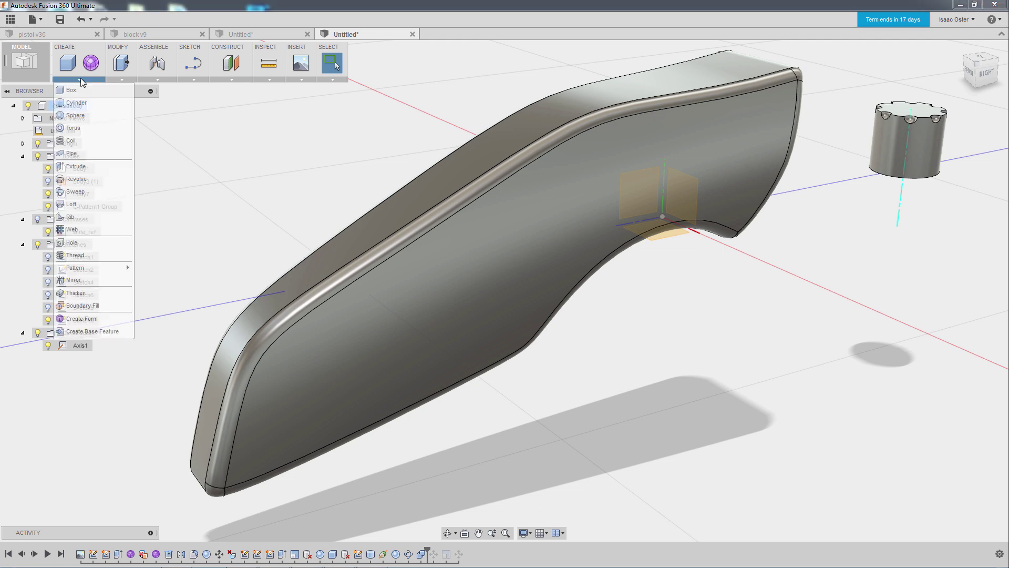
click(78, 119)
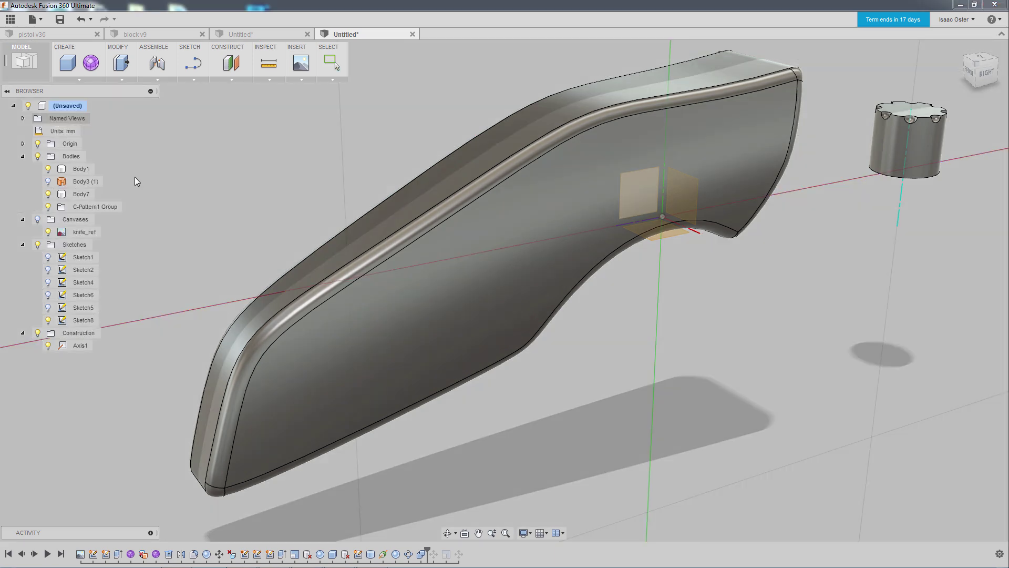
middle_drag(239, 337, 259, 267)
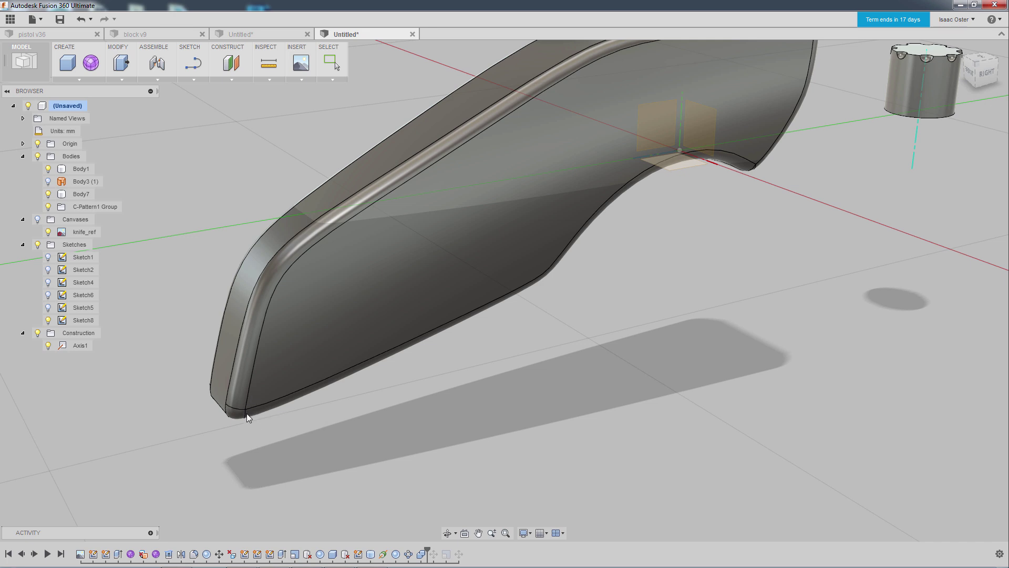
click(248, 415)
click(246, 409)
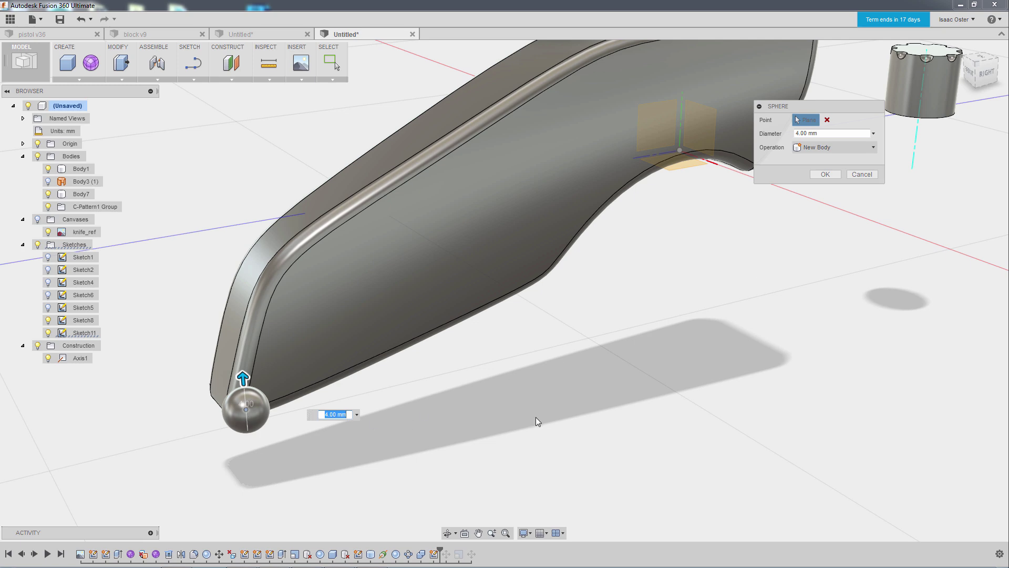
key(Return)
Step: In the front view, move the new sphere about -21.7 mm in X and -42.1 mm in Z to the handle's lower corner
shift+middle_drag(421, 401, 547, 298)
click(633, 246)
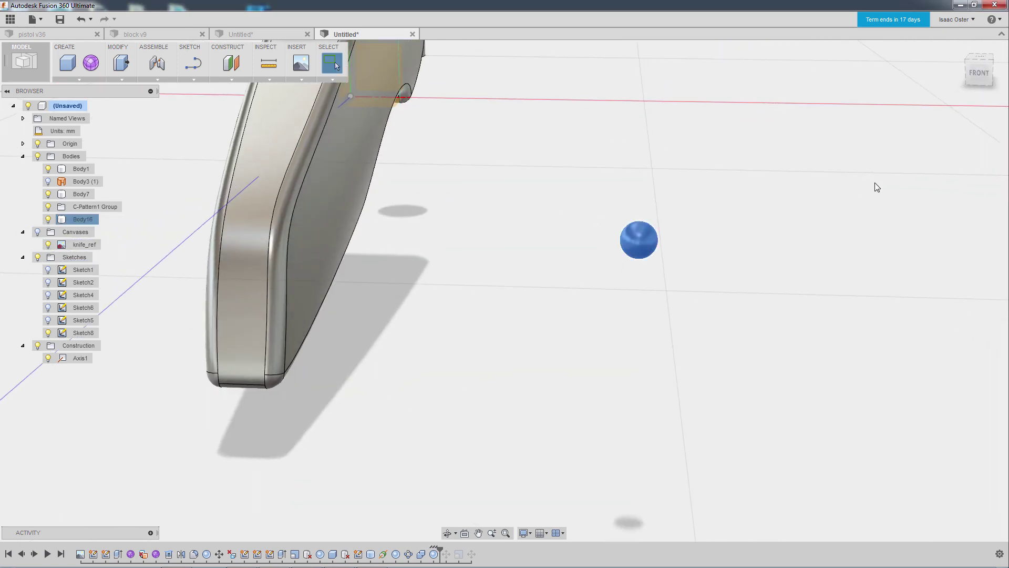
click(985, 84)
right_click(635, 173)
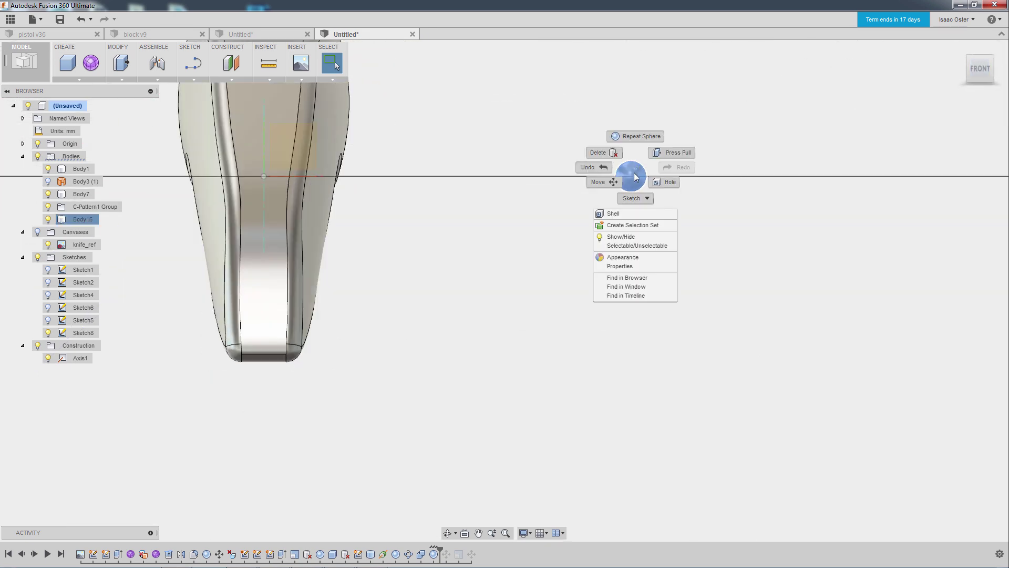
click(597, 182)
drag(642, 163, 317, 329)
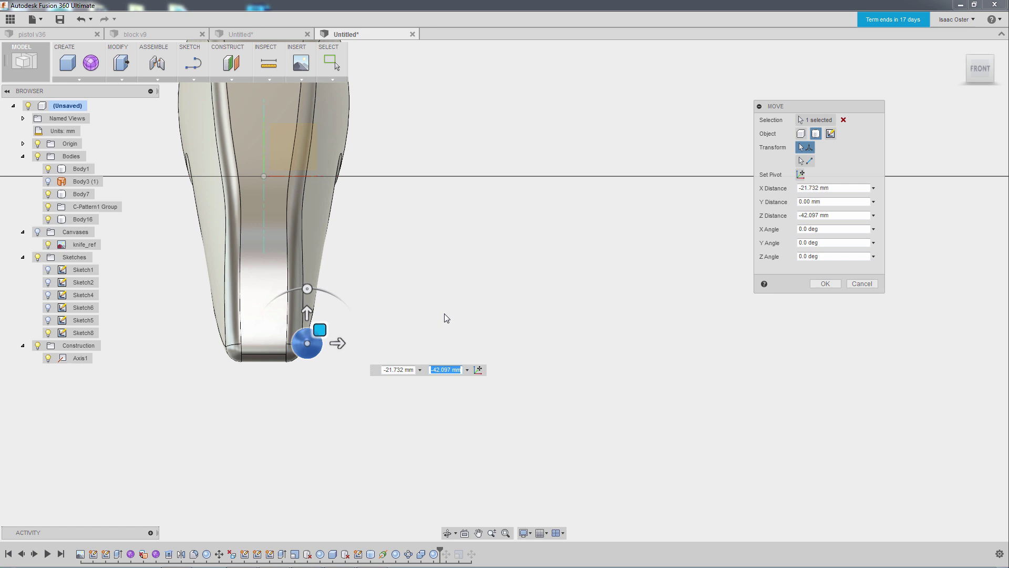
key(Return)
Step: In the top view, move the sphere along the handle's length until it sits against the side of the handle's lower end
shift+middle_drag(735, 246, 749, 315)
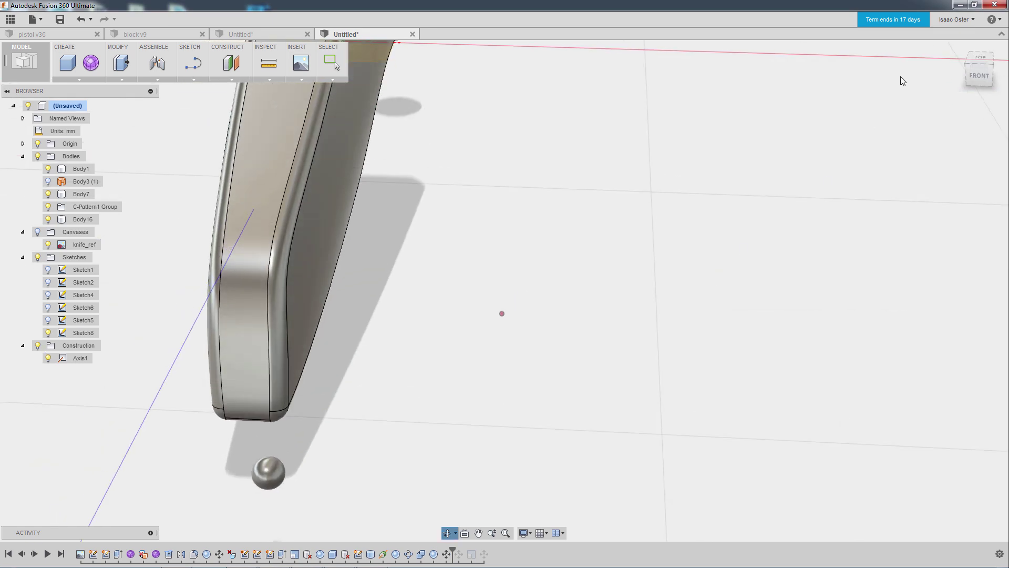
click(987, 59)
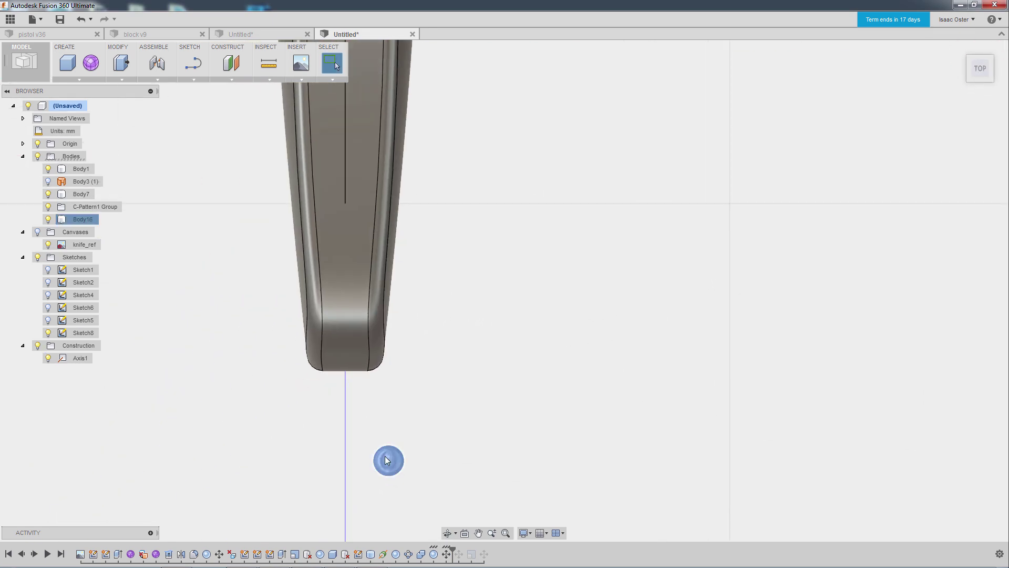
right_click(386, 460)
click(357, 469)
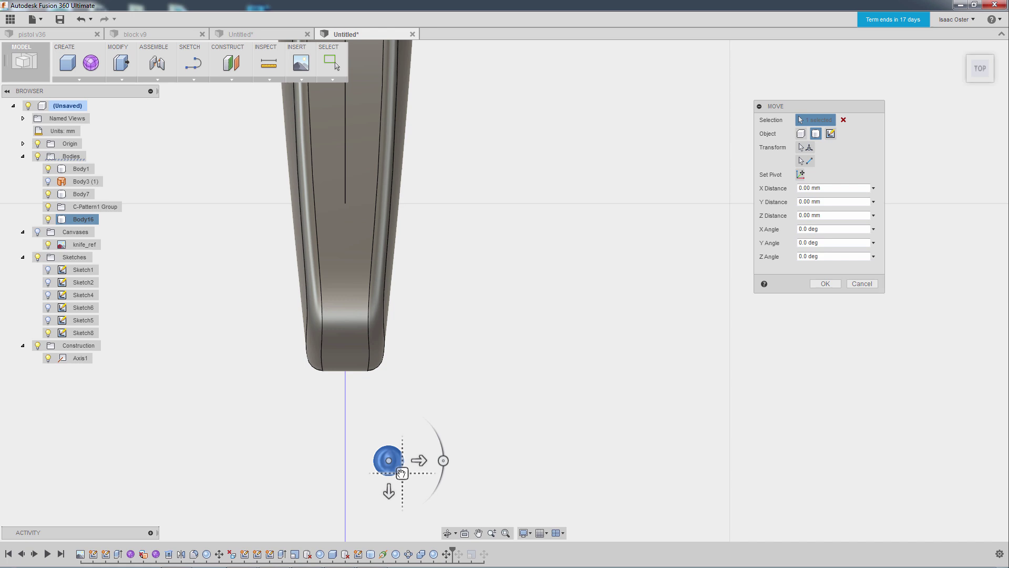
drag(401, 473, 406, 355)
click(833, 284)
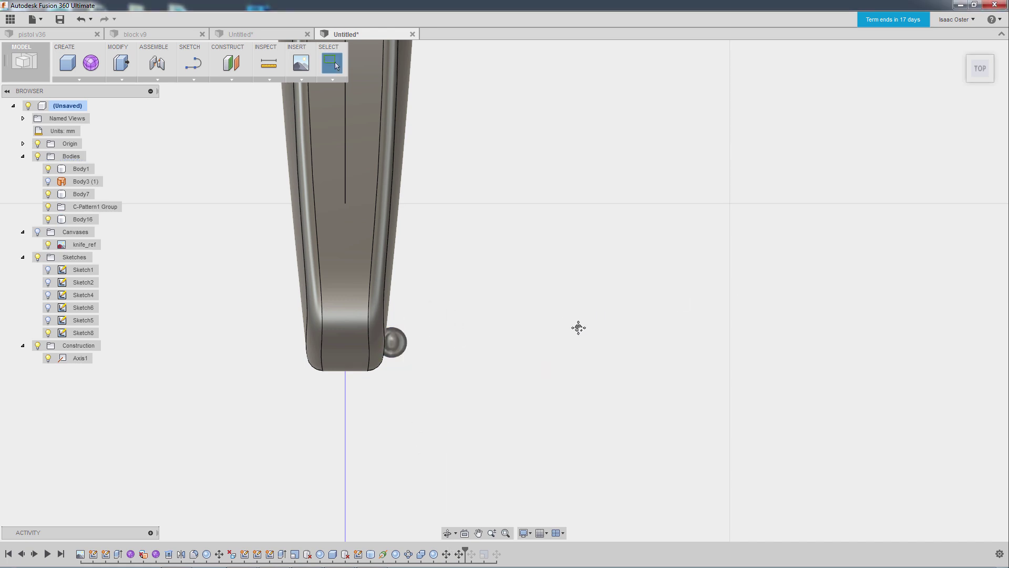
Step: In the right view, fine-tune the sphere's position by about -0.34 mm in X and 1.37 mm in Y at the handle's corner
shift+middle_drag(578, 327, 573, 377)
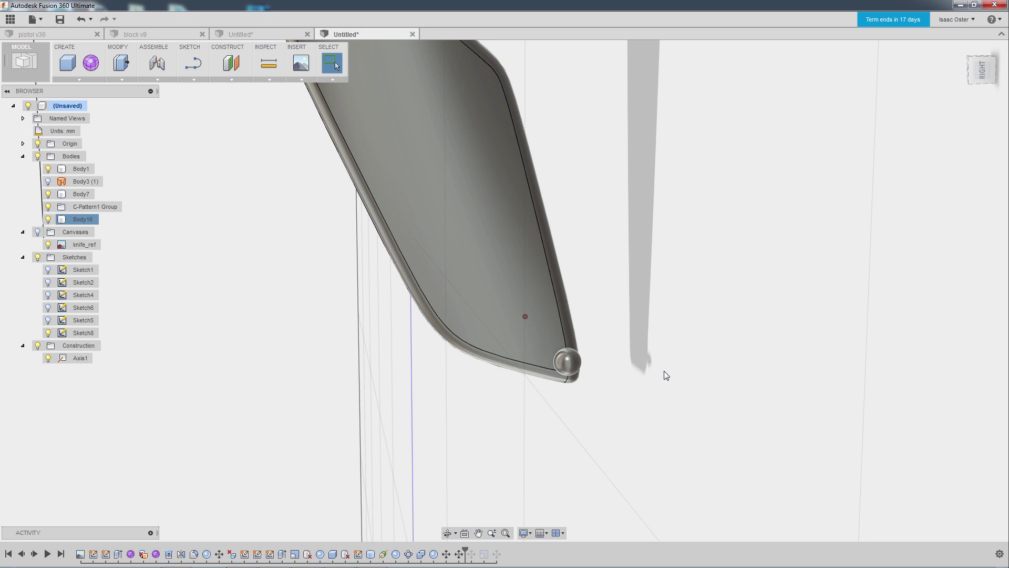
shift+middle_drag(664, 370, 711, 337)
click(989, 69)
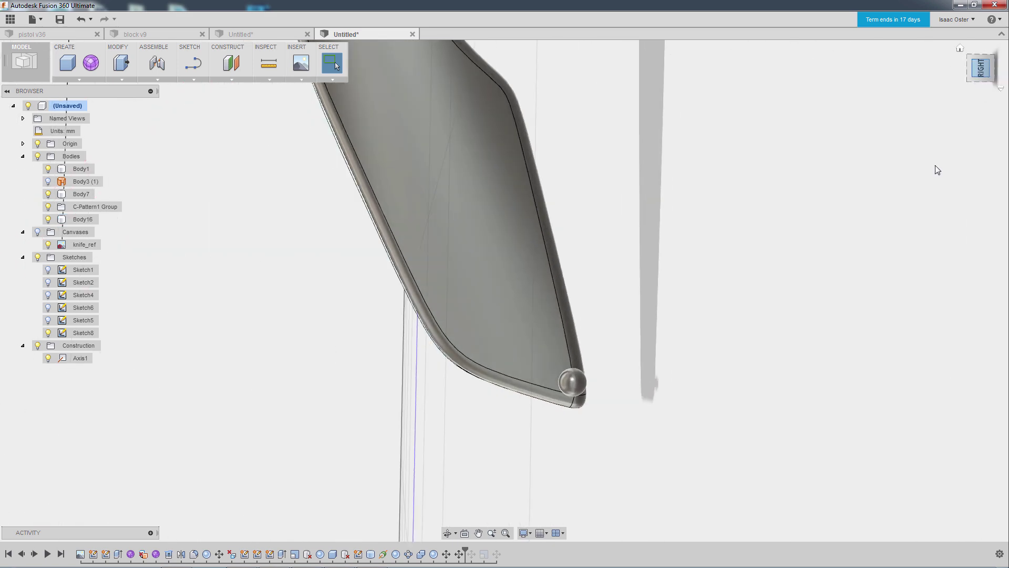
click(588, 373)
right_click(588, 373)
key(m)
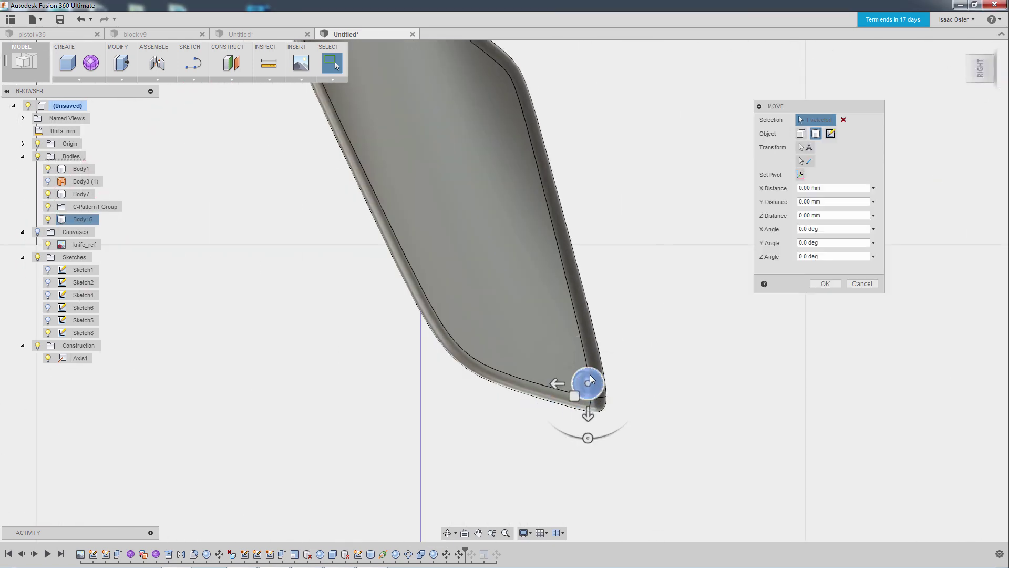
drag(574, 395, 576, 405)
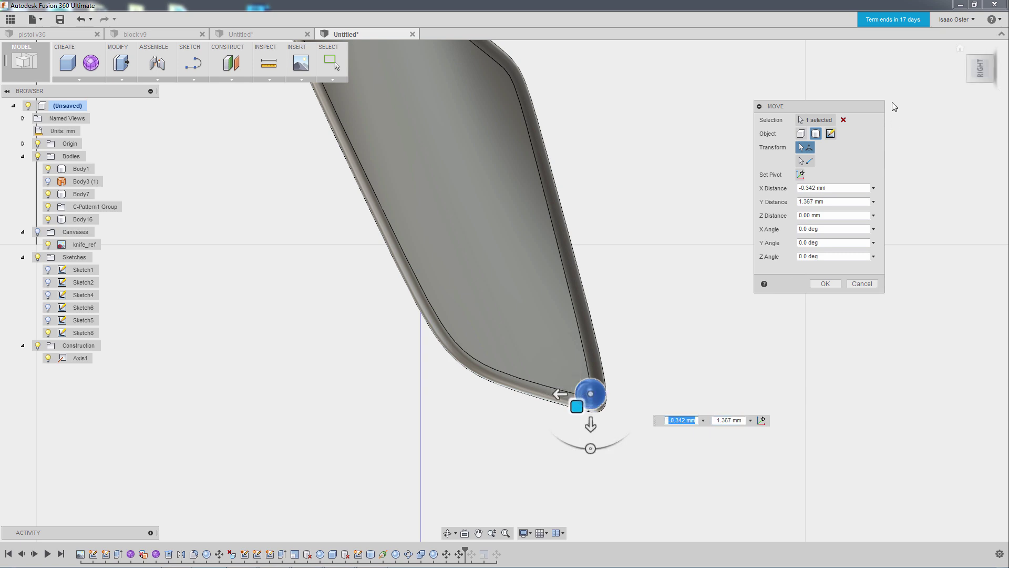
click(825, 284)
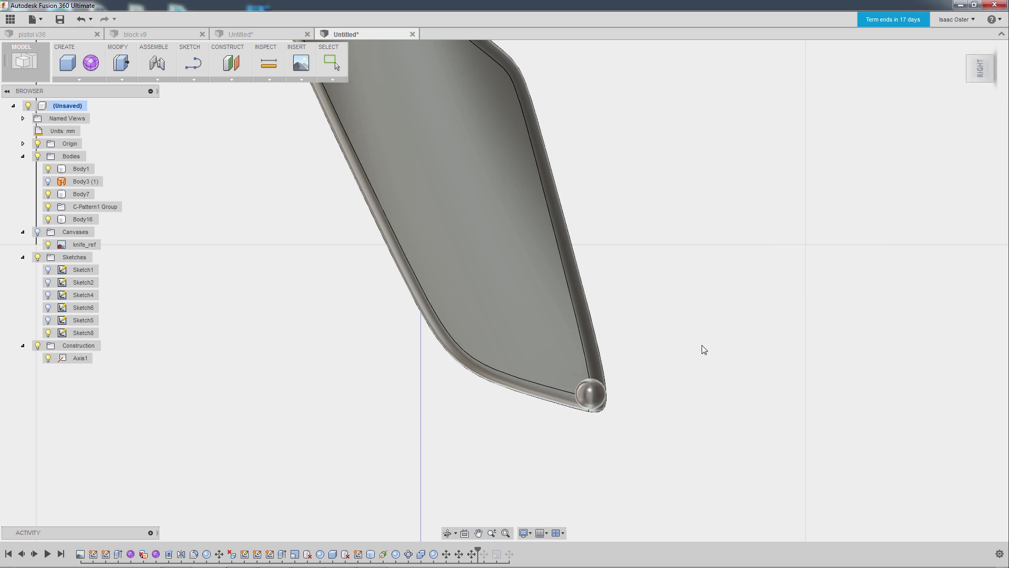
Step: Set up a Pattern on Path of the sphere along the handle's upper side edge, with an extent of about 76 mm
shift+middle_drag(702, 345, 625, 404)
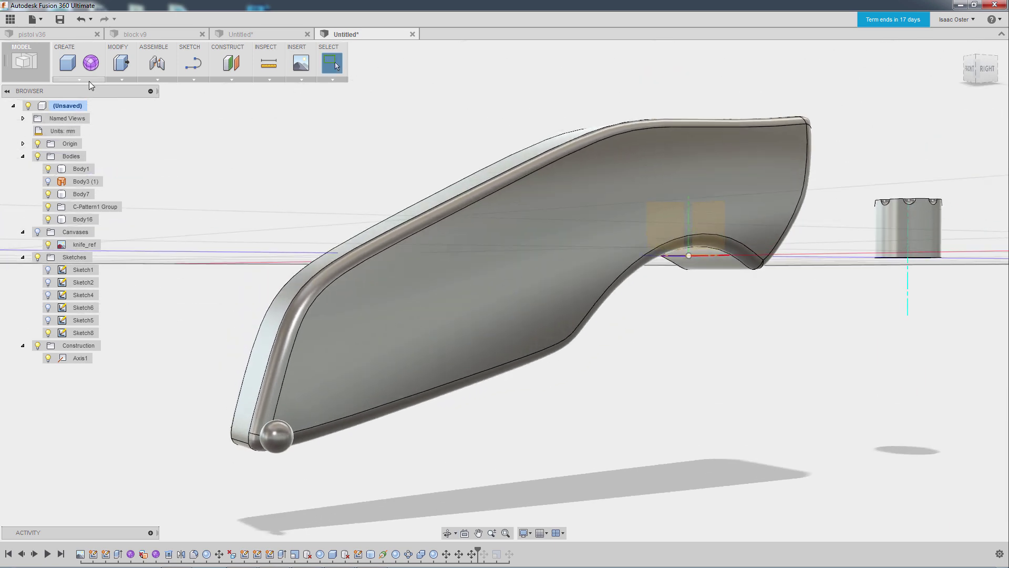
click(90, 81)
mouse_move(76, 271)
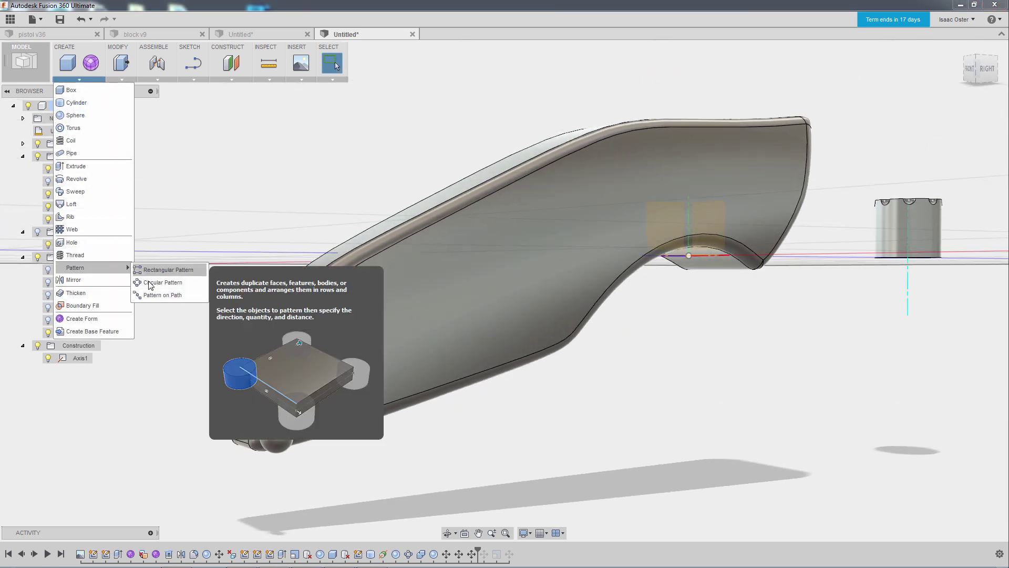
click(162, 295)
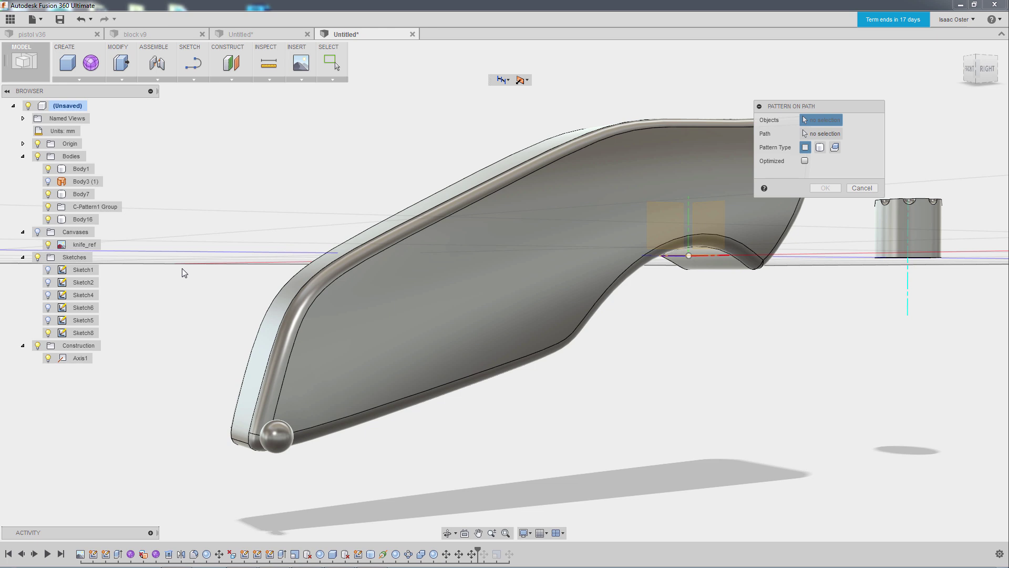
click(277, 436)
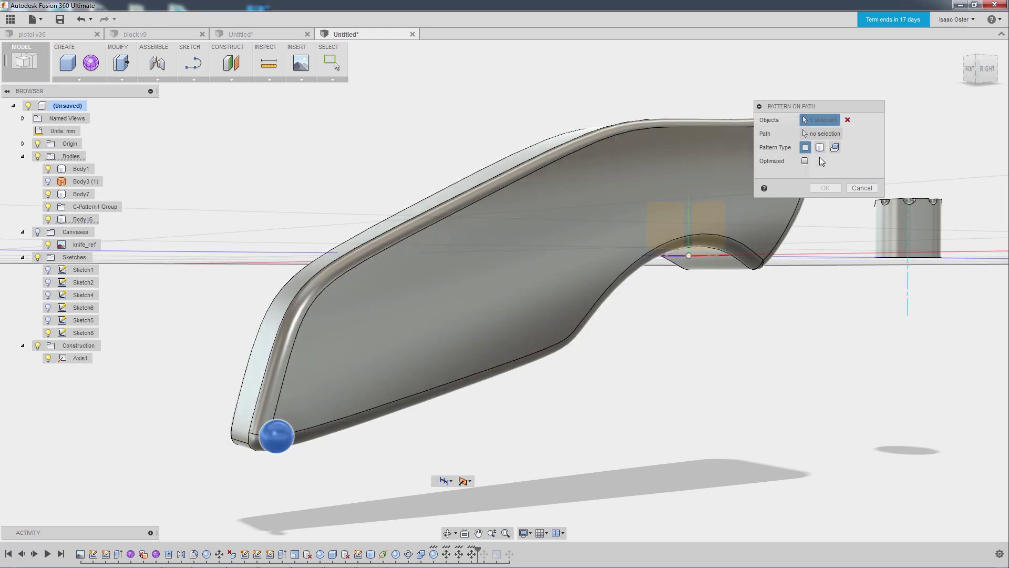
click(824, 135)
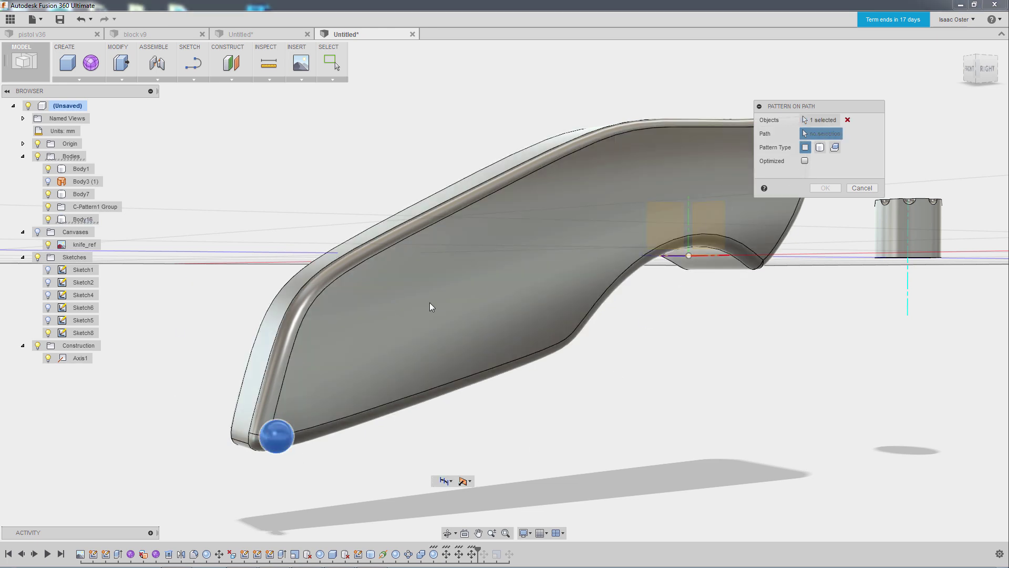
click(297, 336)
drag(277, 409, 683, 117)
drag(827, 109, 917, 110)
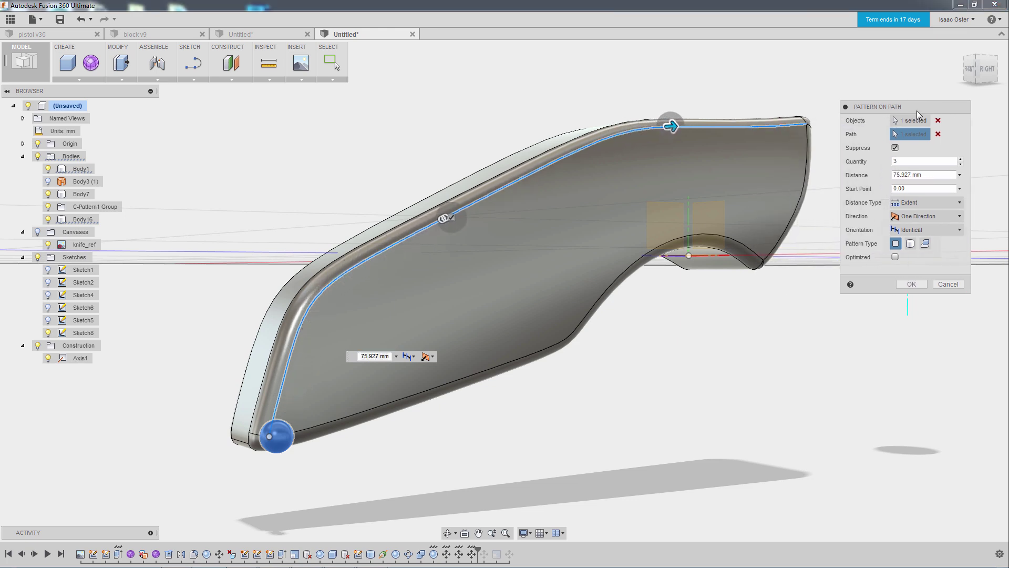
Step: Raise the path pattern's quantity to 6, stretch its extent to about 98.4 mm near the edge's far end, and accept the pattern
click(964, 159)
click(963, 159)
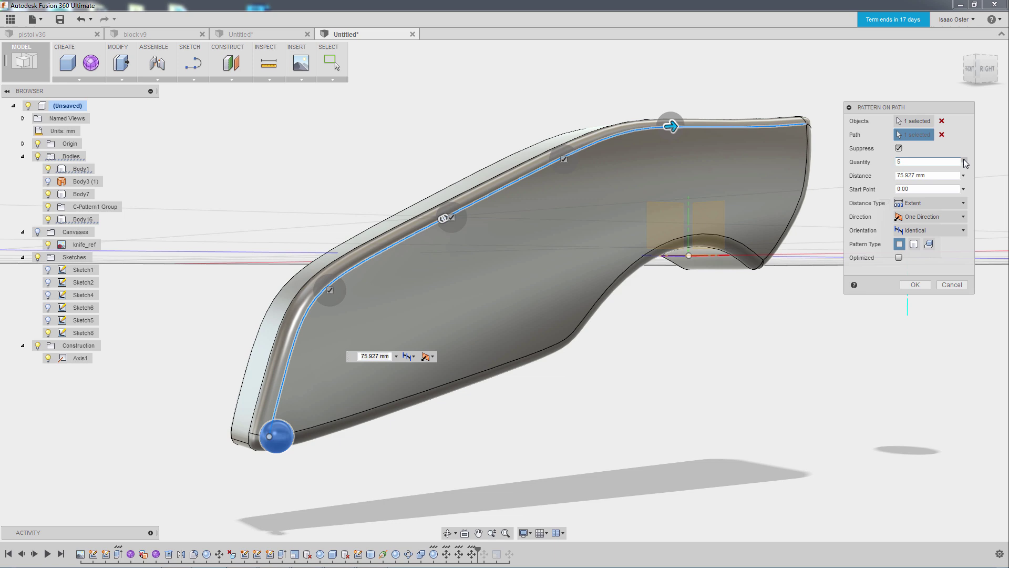
click(964, 158)
shift+middle_drag(743, 338, 671, 371)
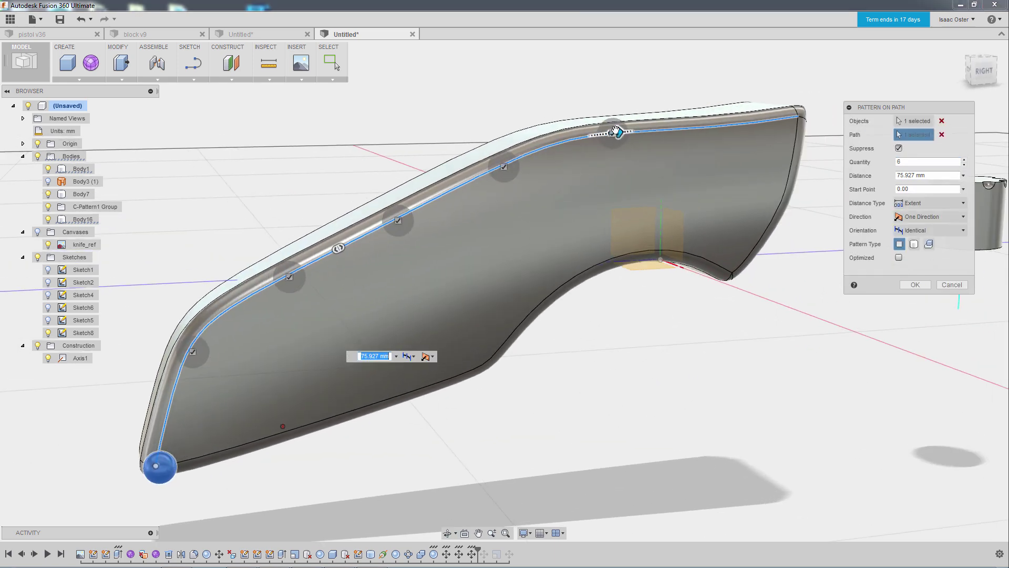
drag(618, 131, 776, 118)
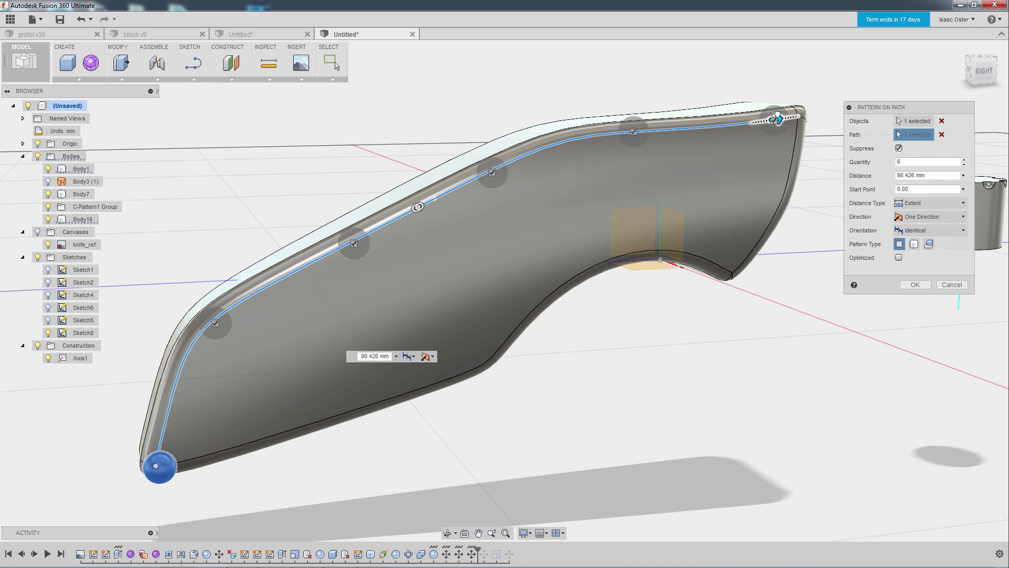
middle_drag(753, 311, 733, 309)
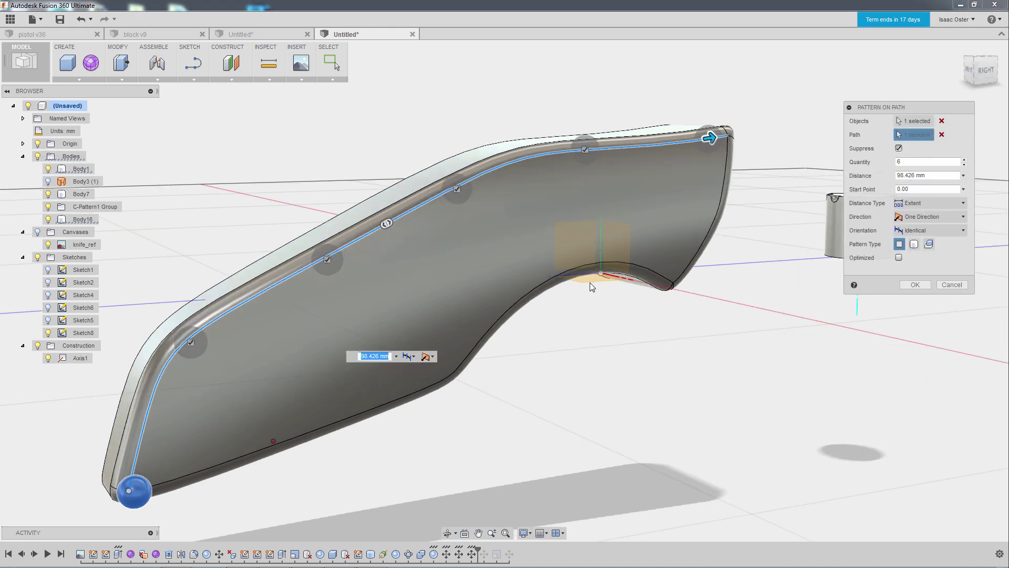
shift+middle_drag(501, 364, 555, 358)
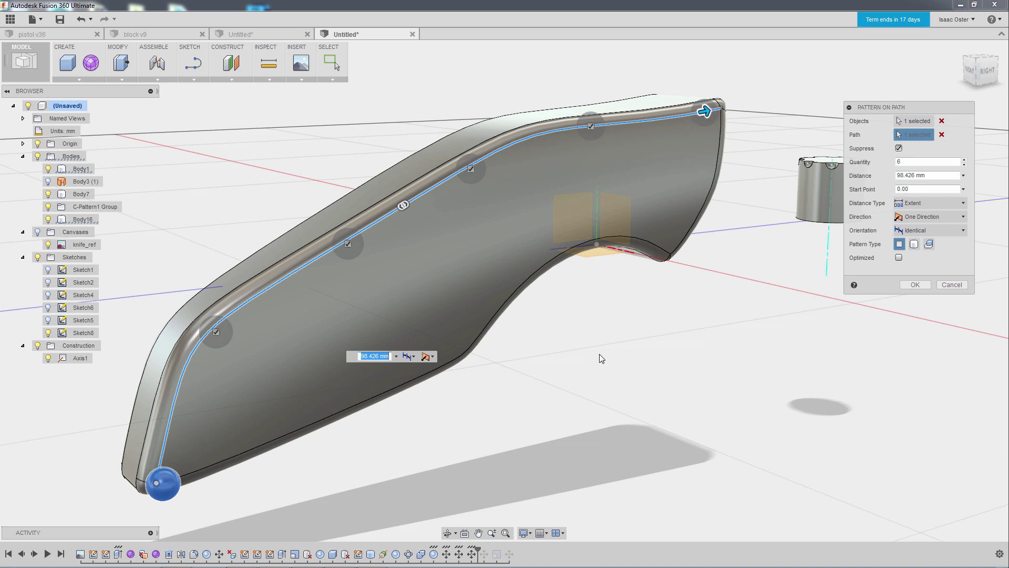
shift+middle_drag(602, 357, 612, 330)
click(906, 284)
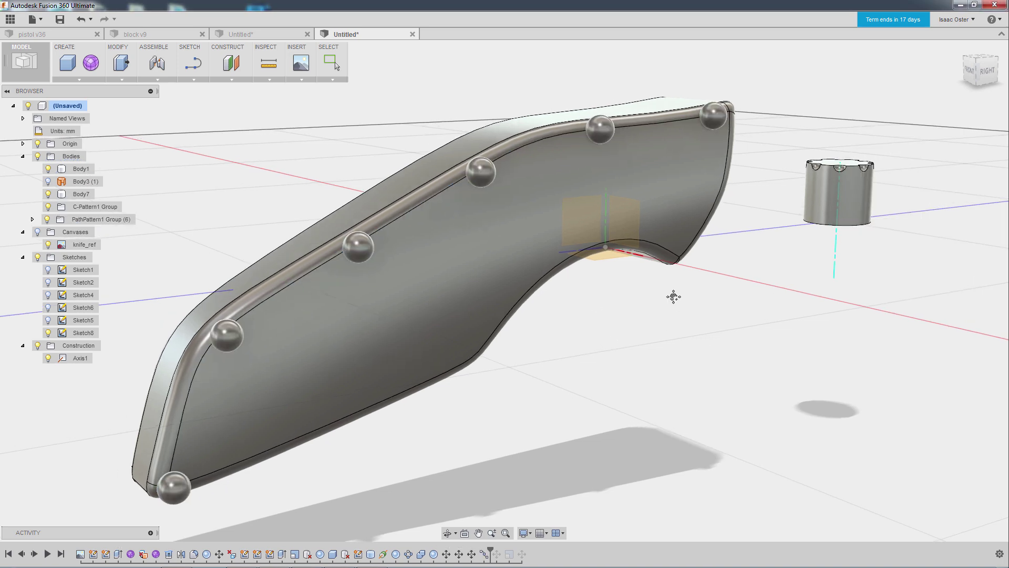